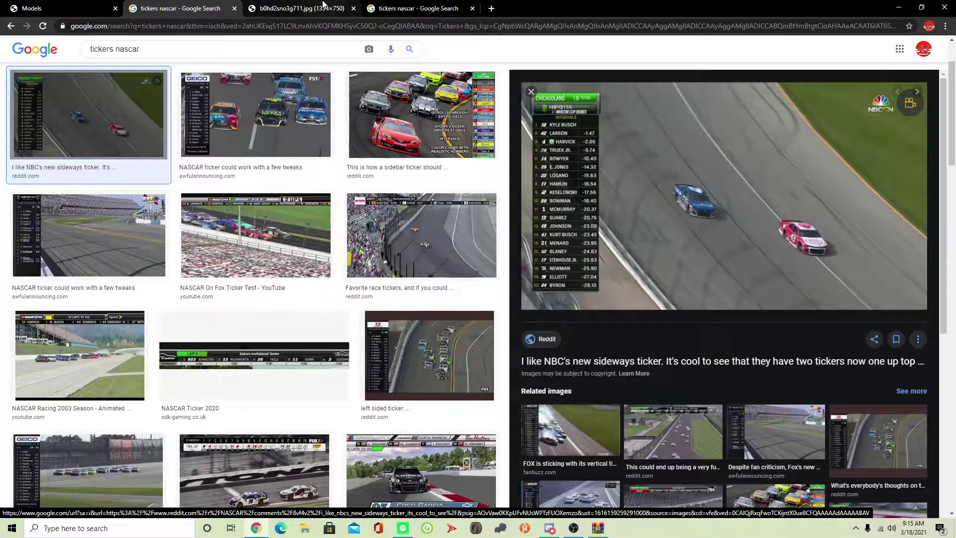
Briefly bring up OBS and hide it again, returning to the tickers nascar Google Images results.
{"action": "left_click", "coordinate": [574, 525]}
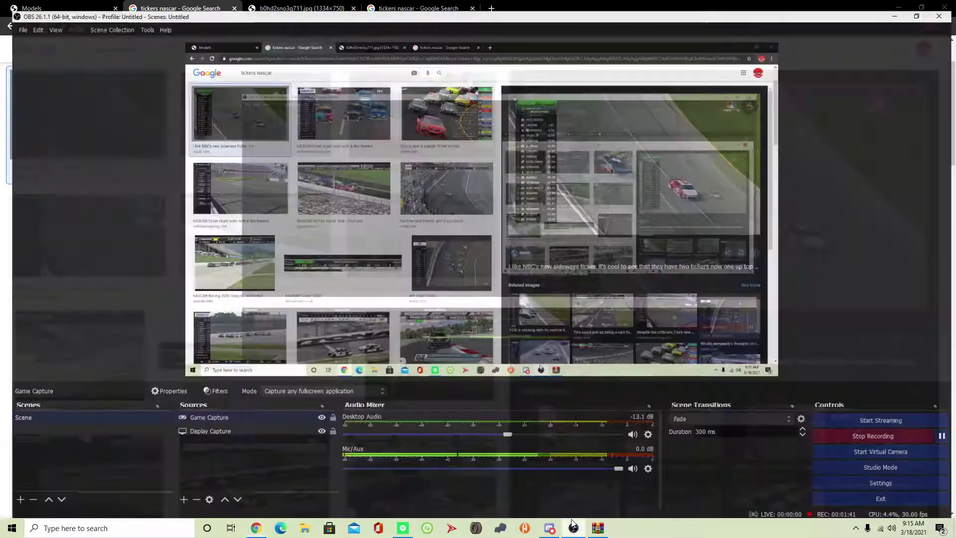
{"action": "left_click", "coordinate": [898, 5]}
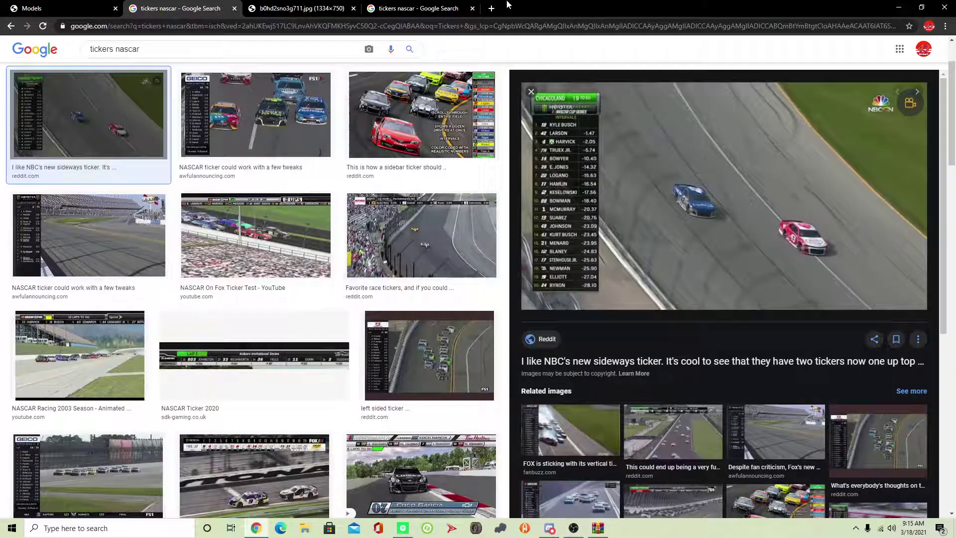
Close the full-size i.redd.it NBC ticker image tab.
{"action": "left_click", "coordinate": [275, 4]}
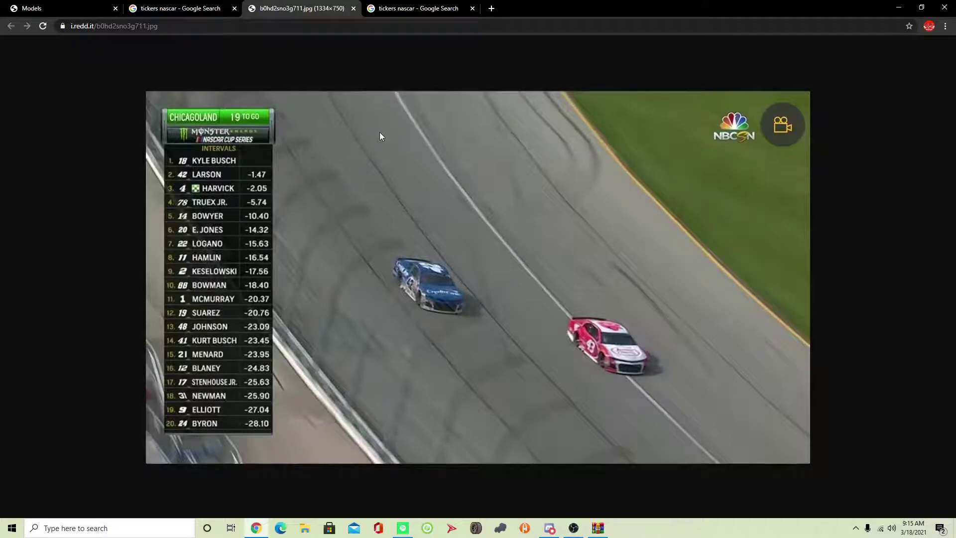
{"action": "left_click", "coordinate": [401, 8]}
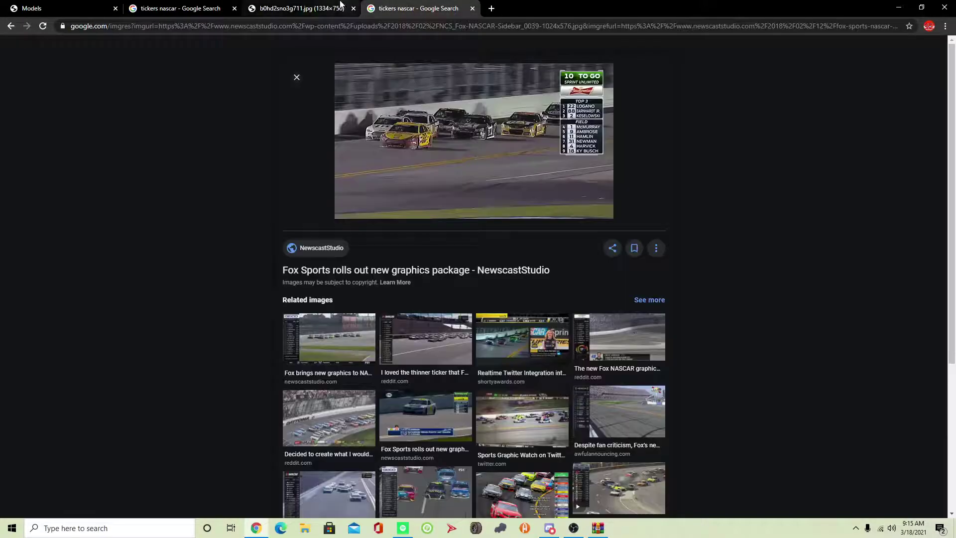
{"action": "middle_click", "coordinate": [338, 4]}
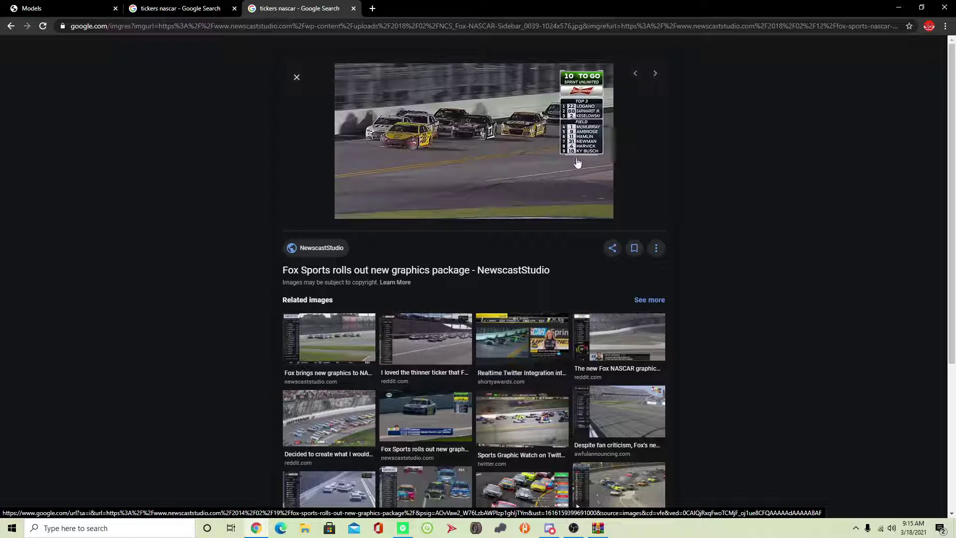
Close the duplicate tickers nascar search tab and scroll through the remaining image results.
{"action": "left_click", "coordinate": [194, 5]}
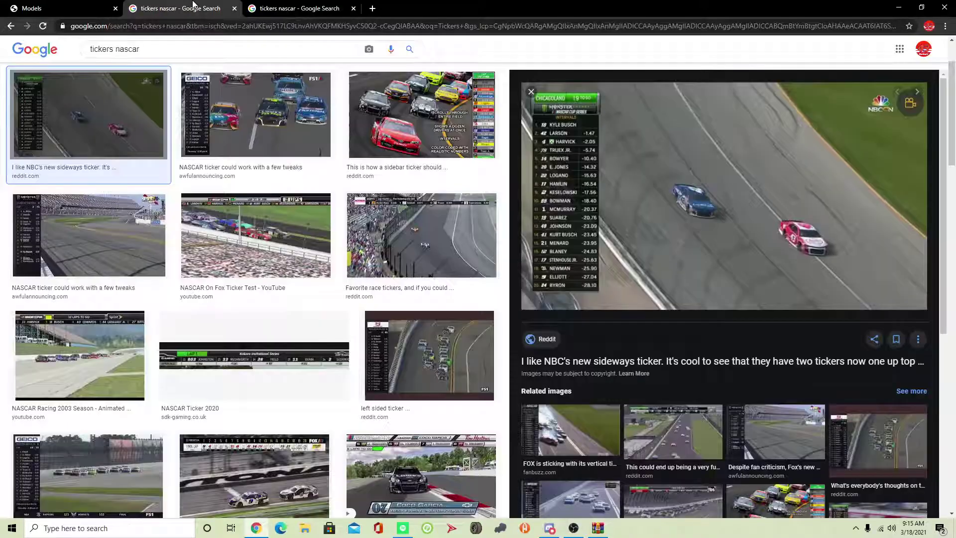
{"action": "middle_click", "coordinate": [275, 4]}
{"action": "scroll", "coordinate": [352, 230], "scroll_direction": "down", "scroll_amount": 3}
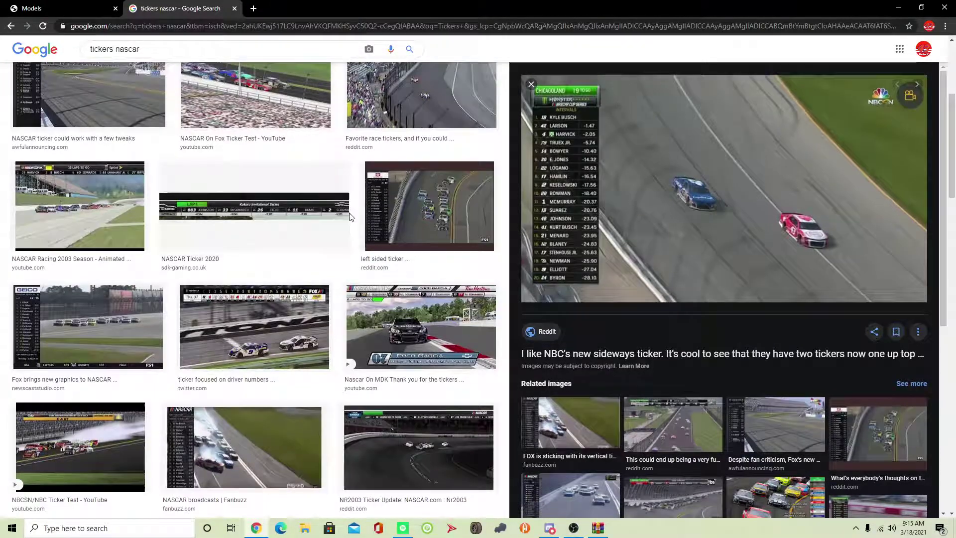
{"action": "scroll", "coordinate": [351, 230], "scroll_direction": "down", "scroll_amount": 2}
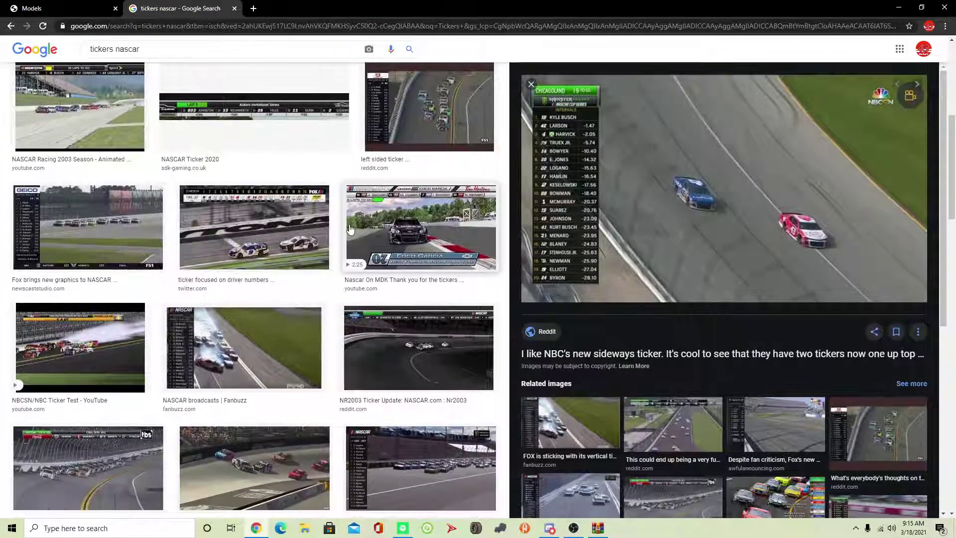
{"action": "scroll", "coordinate": [350, 229], "scroll_direction": "down", "scroll_amount": 3}
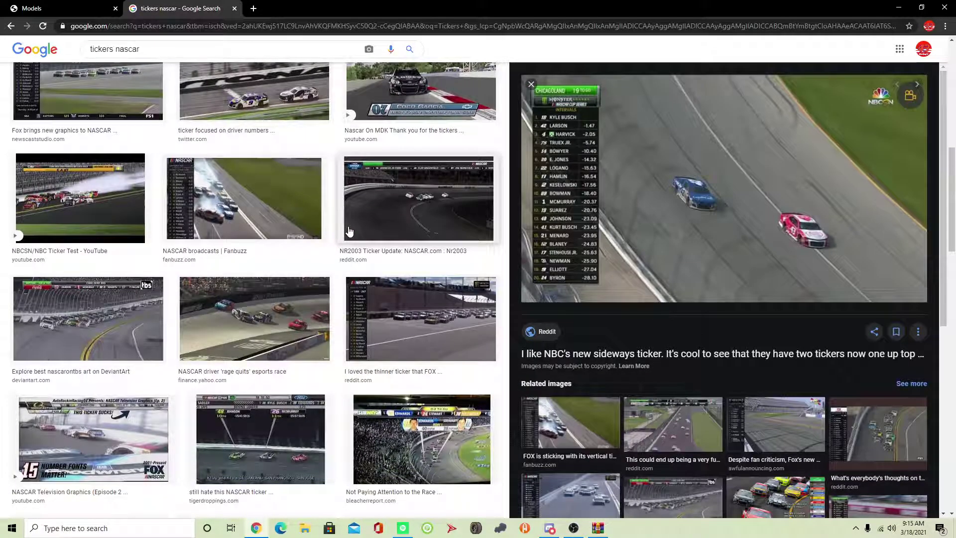
{"action": "scroll", "coordinate": [350, 230], "scroll_direction": "up", "scroll_amount": 6}
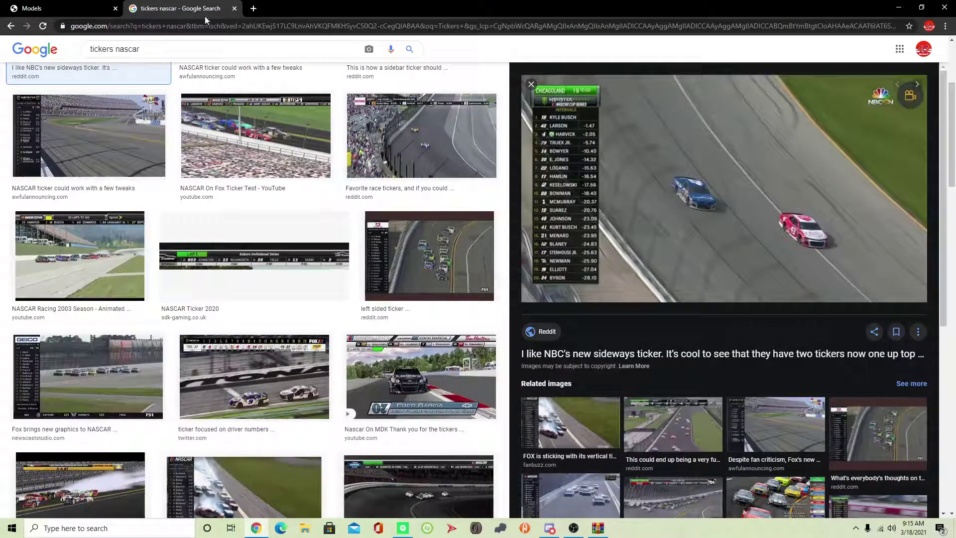
In a new tab, load the adracingdesigns UIE 2013 Downloads page from the 'Uie' suggestion.
{"action": "left_click", "coordinate": [254, 7]}
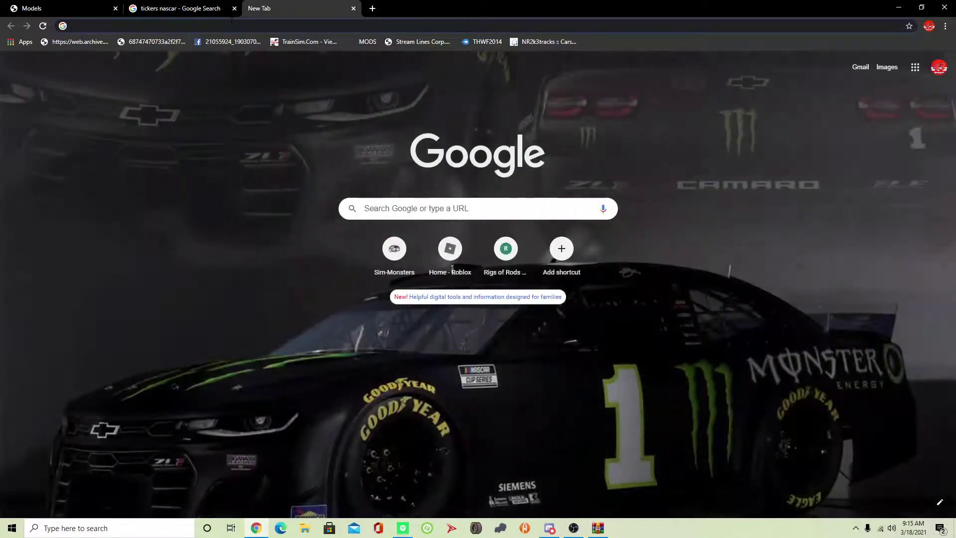
{"action": "left_click", "coordinate": [231, 21]}
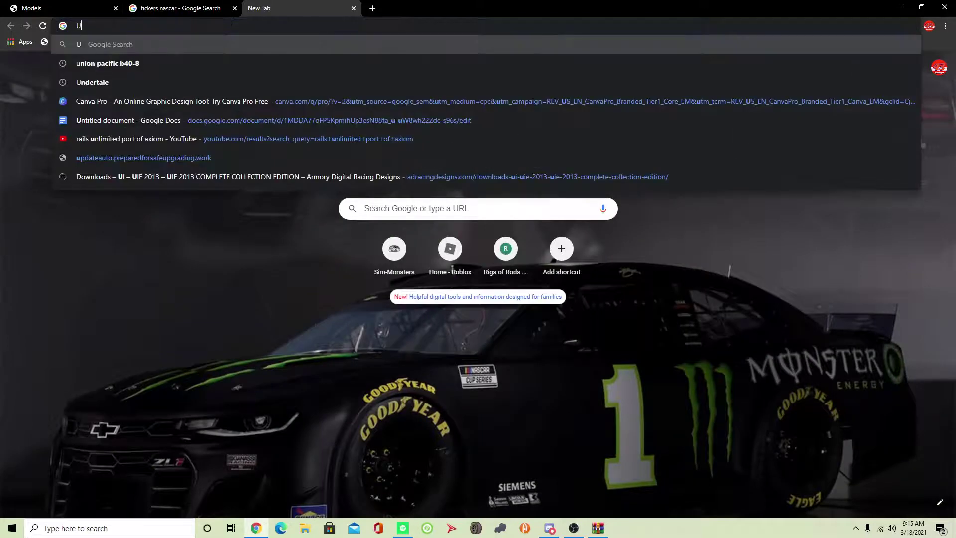
{"action": "type", "text": "Uie"}
{"action": "key", "text": "Up"}
{"action": "key", "text": "Up"}
{"action": "key", "text": "Up"}
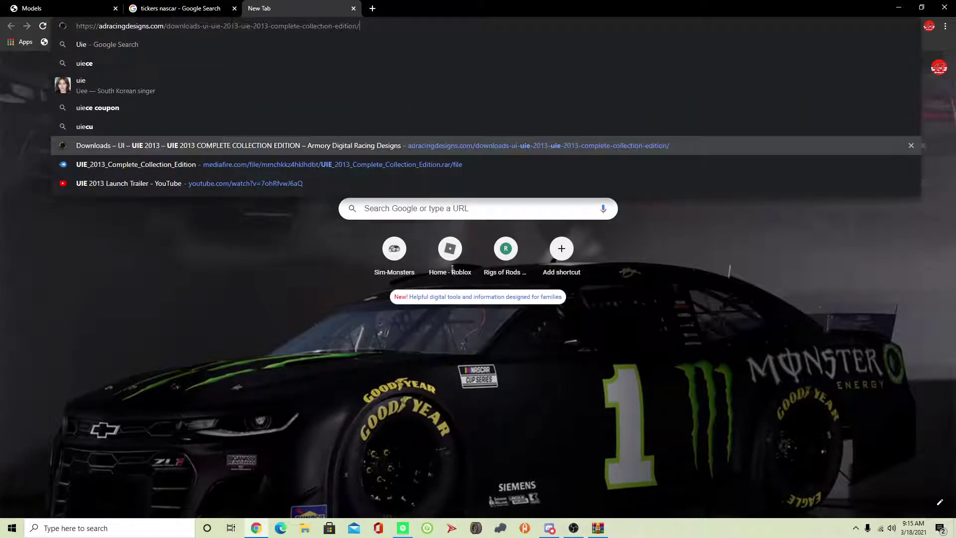
{"action": "key", "text": "Return"}
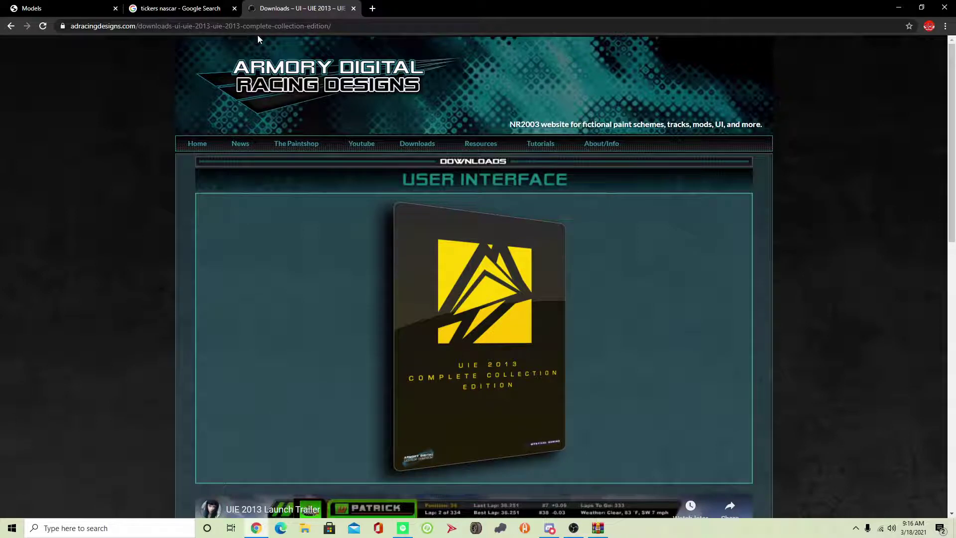
Agree to the terms and download the UIE 2013 Complete Collection Edition.
{"action": "scroll", "coordinate": [452, 294], "scroll_direction": "down", "scroll_amount": 1}
{"action": "scroll", "coordinate": [428, 224], "scroll_direction": "down", "scroll_amount": 8}
{"action": "scroll", "coordinate": [435, 207], "scroll_direction": "down", "scroll_amount": 4}
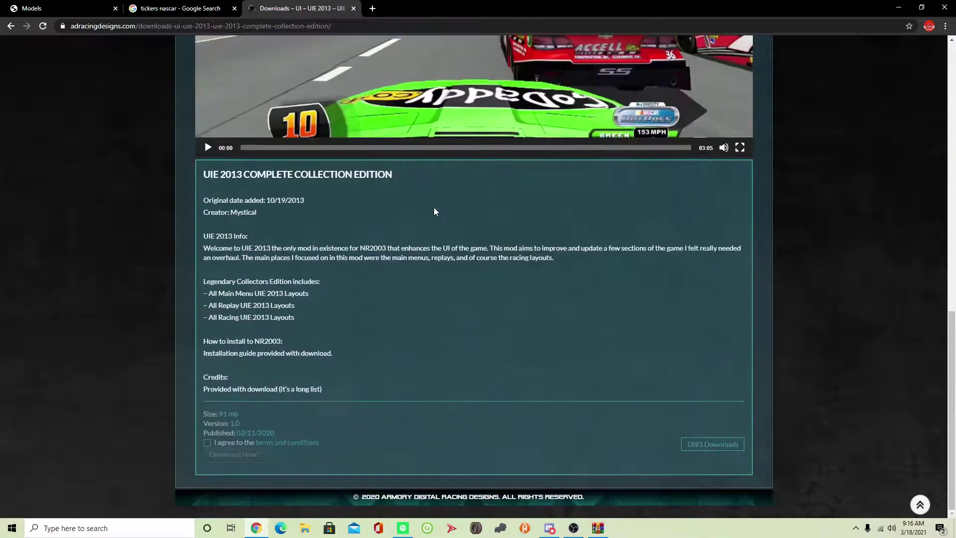
{"action": "left_click", "coordinate": [207, 443]}
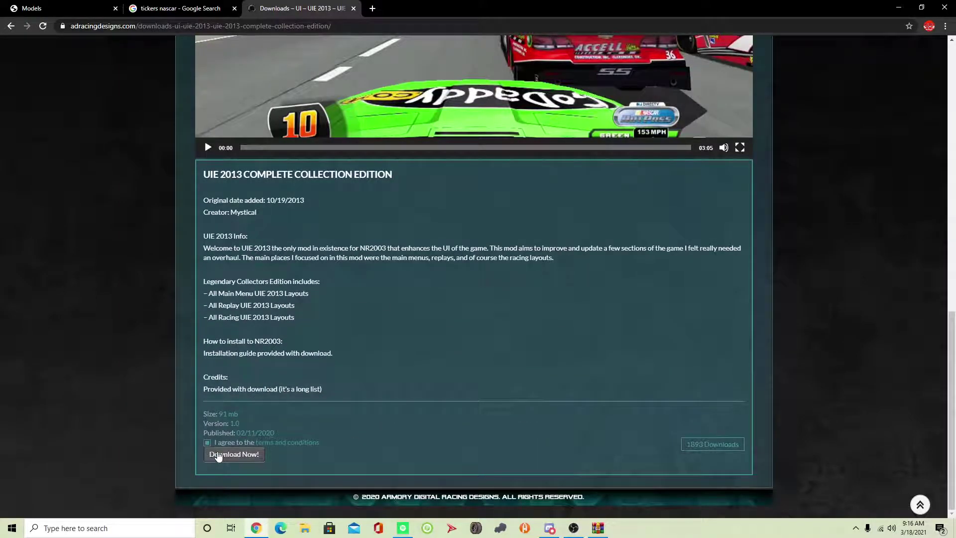
{"action": "left_click", "coordinate": [218, 457]}
Minimize Chrome and check the Downloads folder in File Explorer, then close it.
{"action": "left_click", "coordinate": [900, 7]}
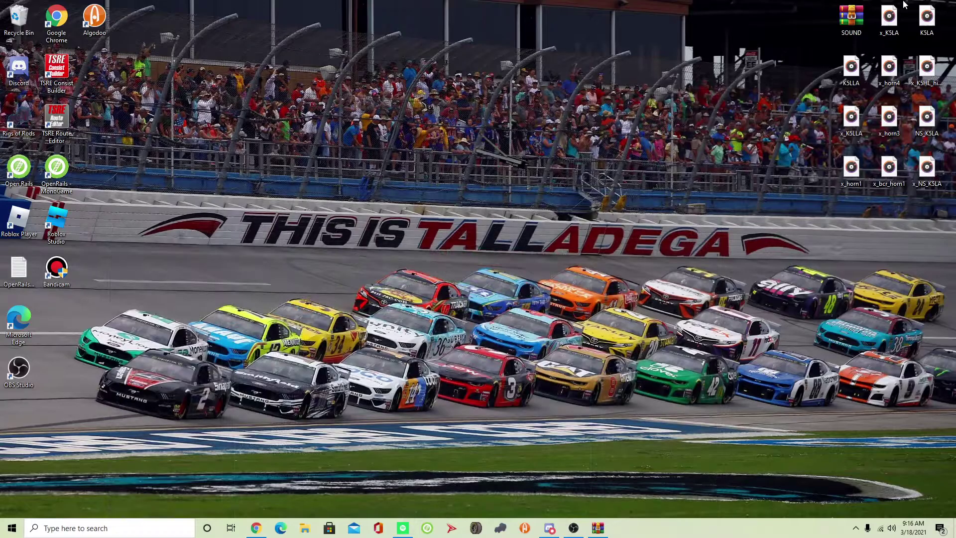
{"action": "left_click", "coordinate": [309, 530]}
{"action": "left_click", "coordinate": [56, 133]}
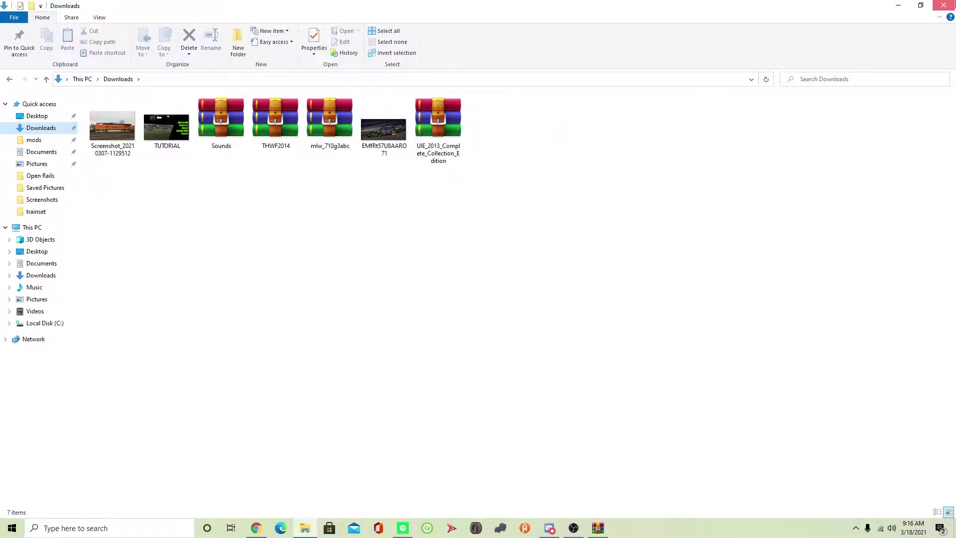
{"action": "left_click", "coordinate": [943, 6]}
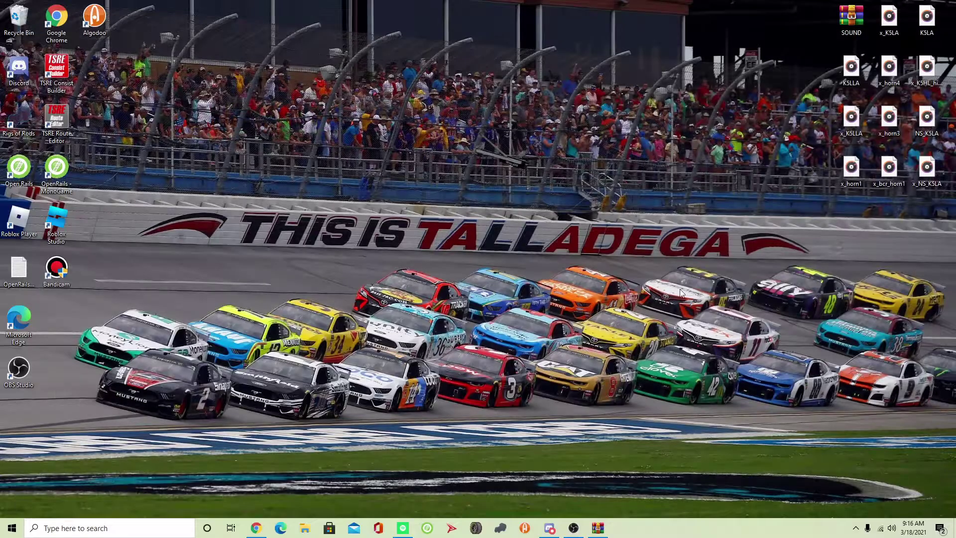
Bring back the UIE 2013 archive in WinRAR and go up to its top level.
{"action": "left_click", "coordinate": [599, 525]}
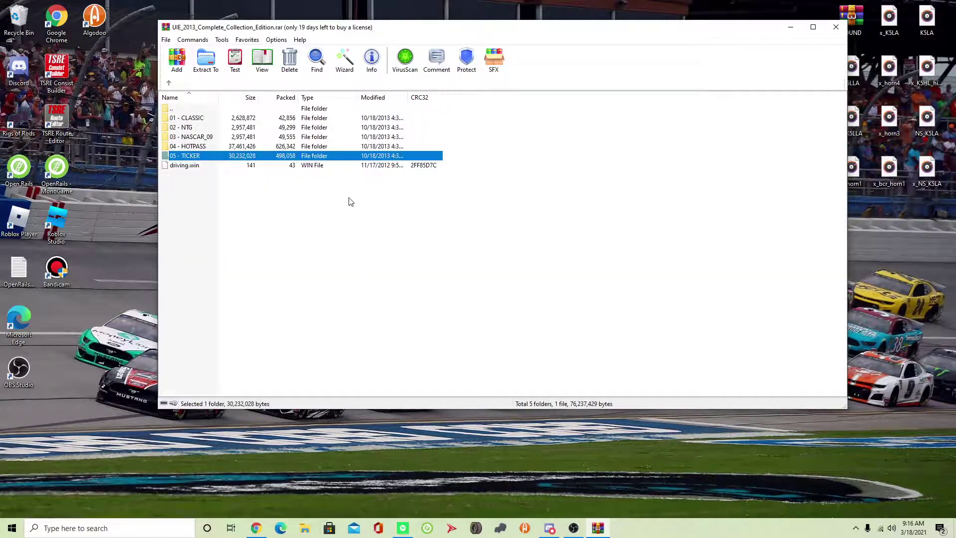
{"action": "left_click", "coordinate": [169, 83]}
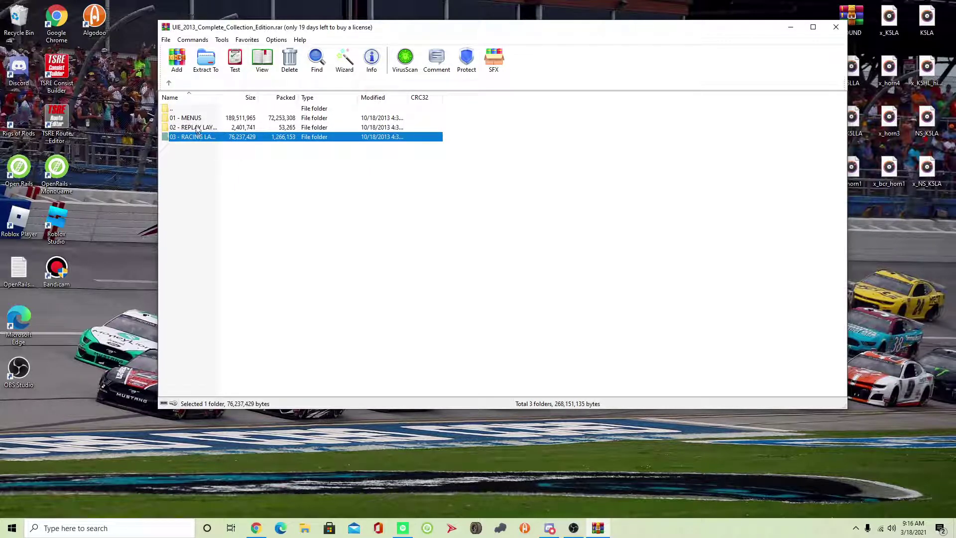
{"action": "left_click", "coordinate": [170, 86]}
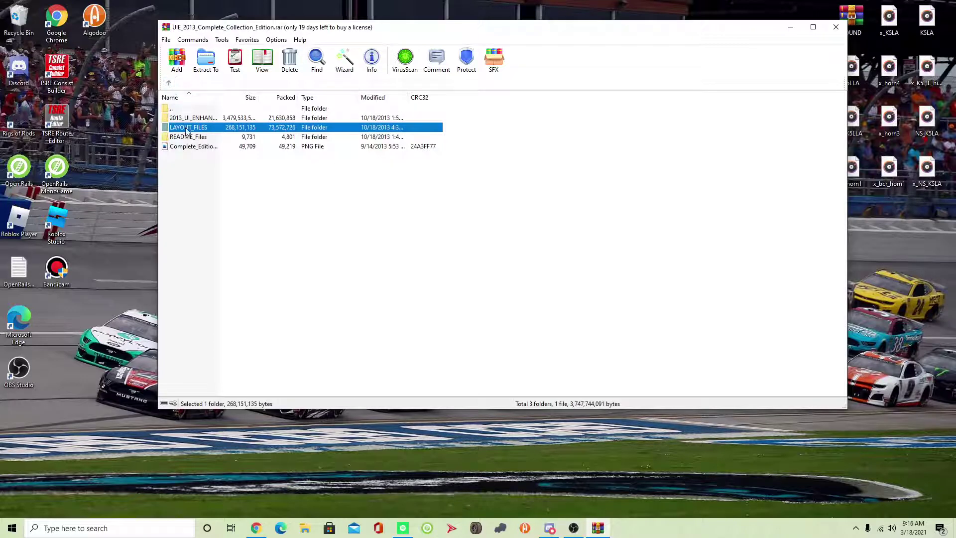
{"action": "left_click", "coordinate": [187, 128]}
{"action": "left_click", "coordinate": [169, 83]}
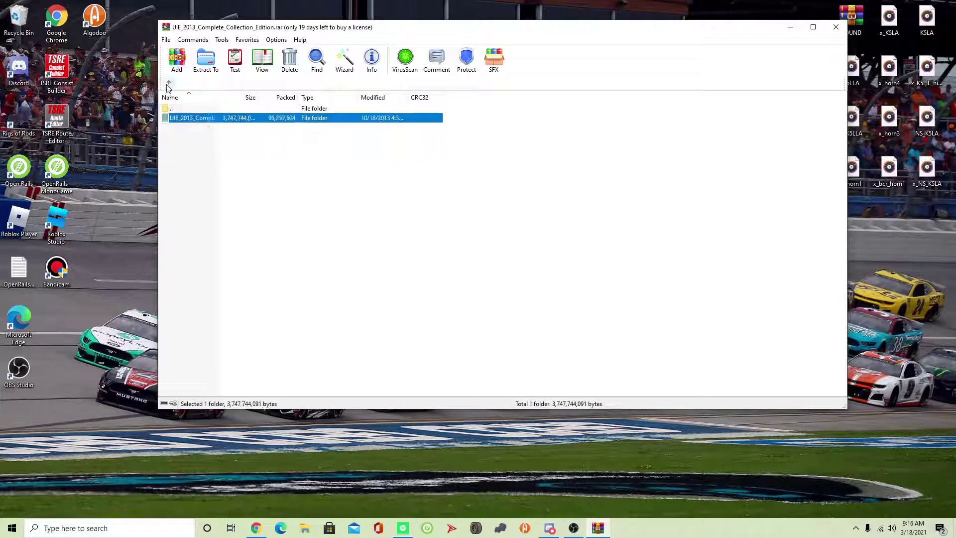
Browse the collection's LAYOUT_FILES > 03 - RACING LAYOUTS > 05 - TICKER > FOX > Top_2013_FS1.
{"action": "double_click", "coordinate": [188, 119]}
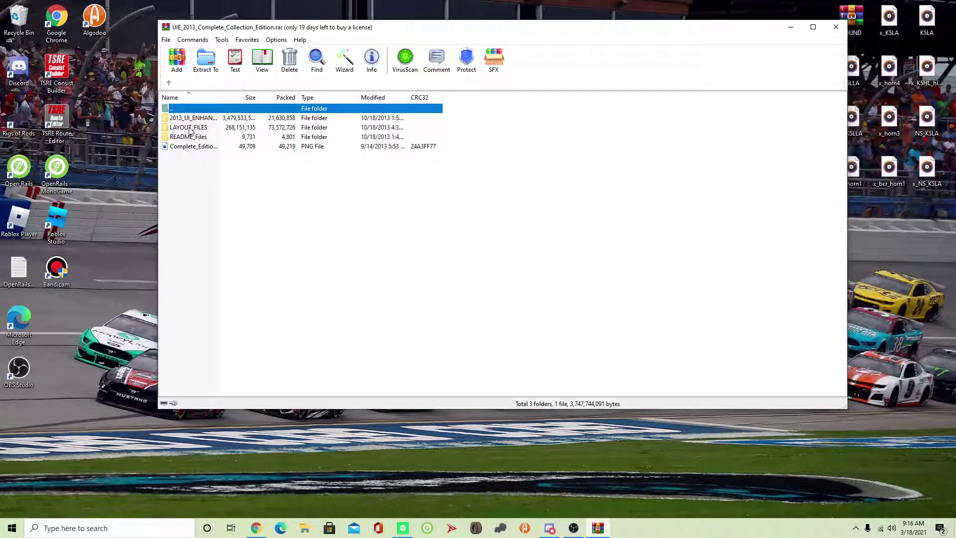
{"action": "double_click", "coordinate": [189, 127]}
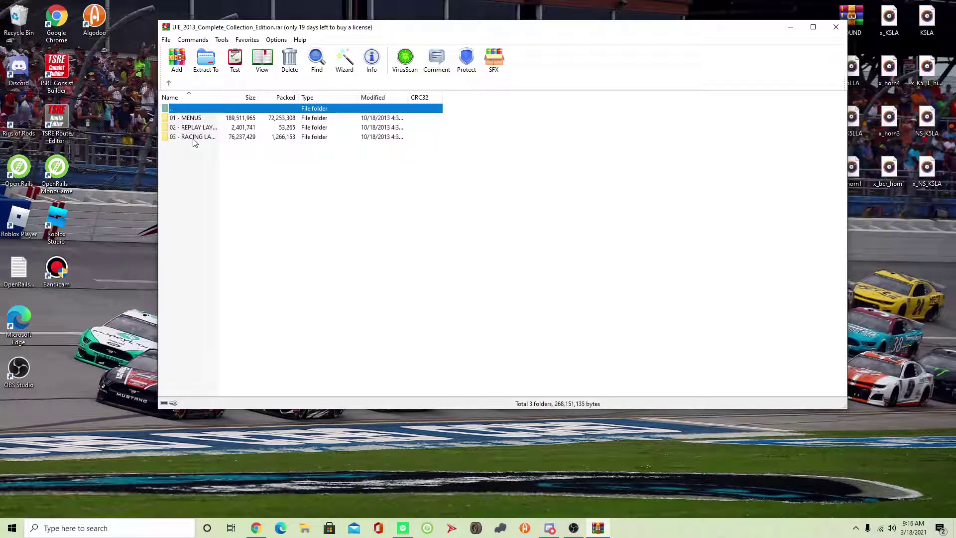
{"action": "double_click", "coordinate": [194, 137]}
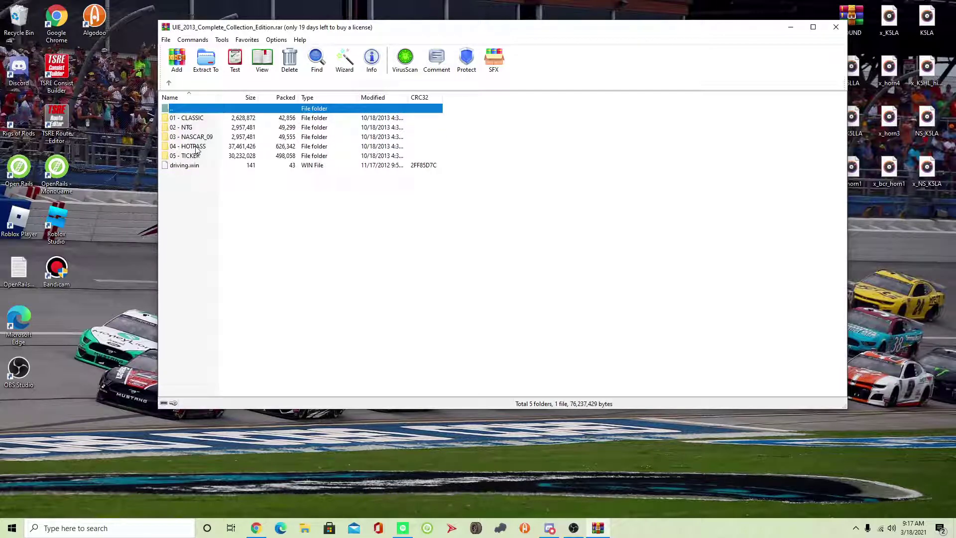
{"action": "double_click", "coordinate": [192, 156]}
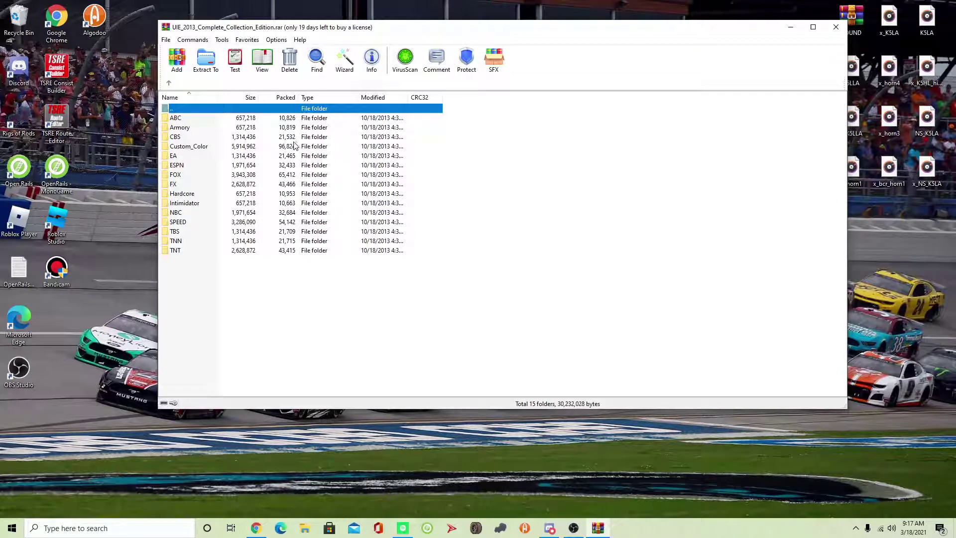
{"action": "double_click", "coordinate": [188, 178]}
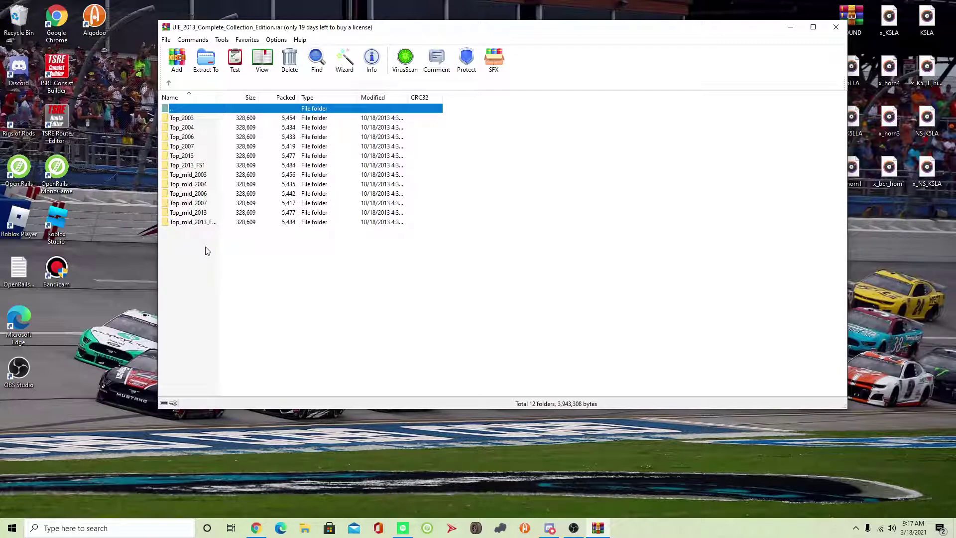
{"action": "double_click", "coordinate": [199, 166]}
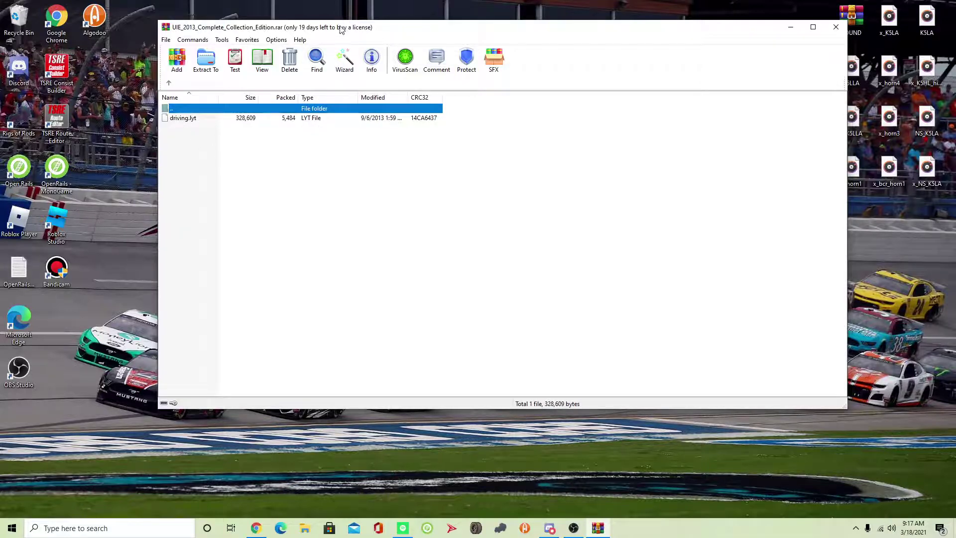
Move WinRAR right and browse Explorer to C:\Papyrus\NASCAR Racing 2003 Season\layout.
{"action": "left_click_drag", "start_coordinate": [304, 30], "coordinate": [610, 36]}
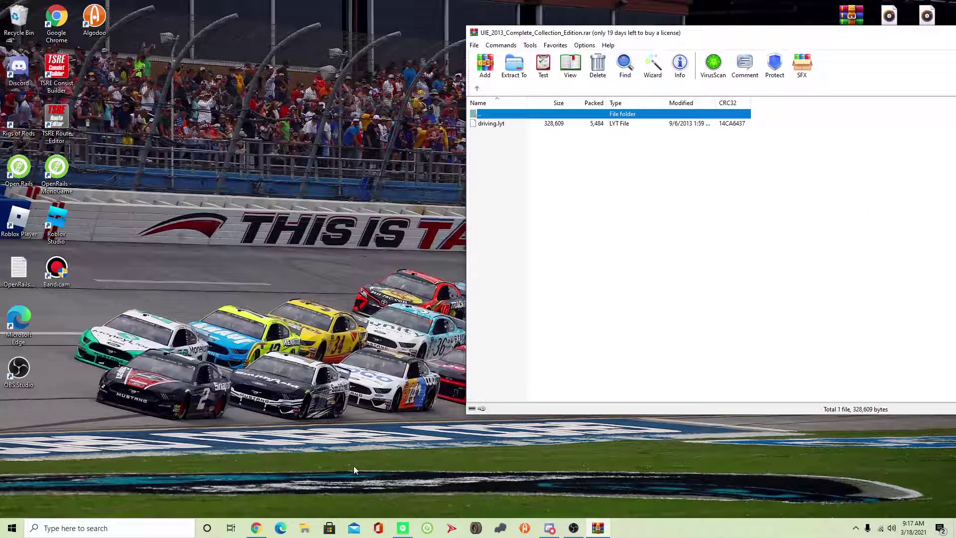
{"action": "left_click", "coordinate": [307, 527]}
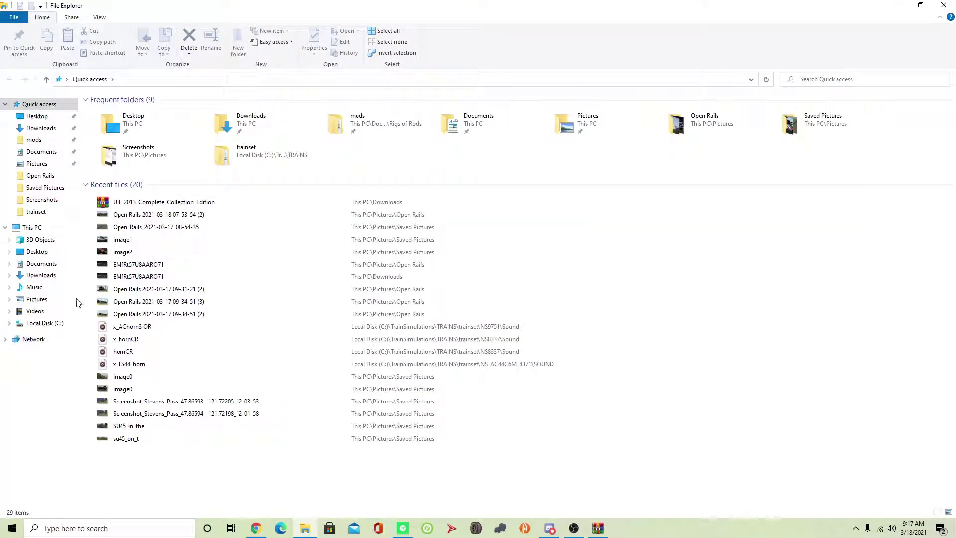
{"action": "left_click", "coordinate": [29, 230]}
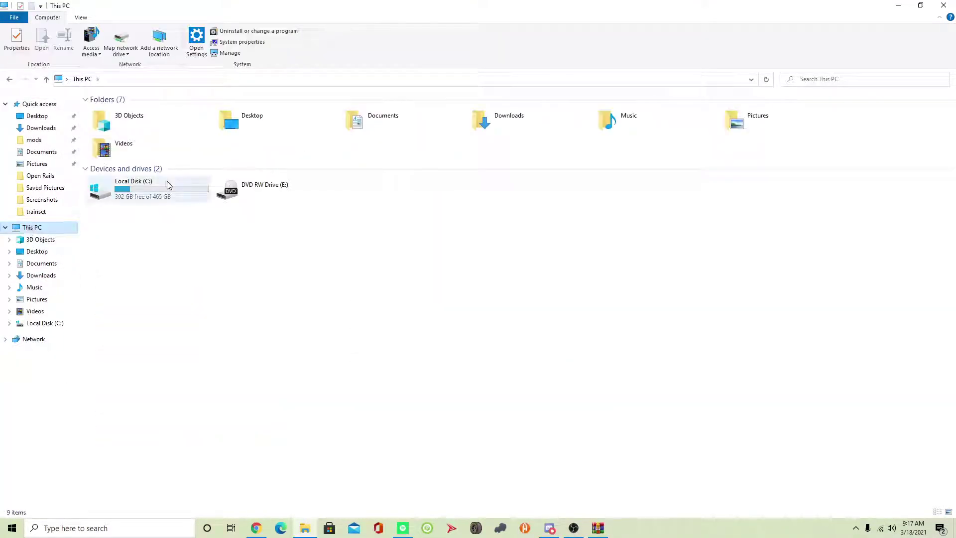
{"action": "double_click", "coordinate": [167, 184]}
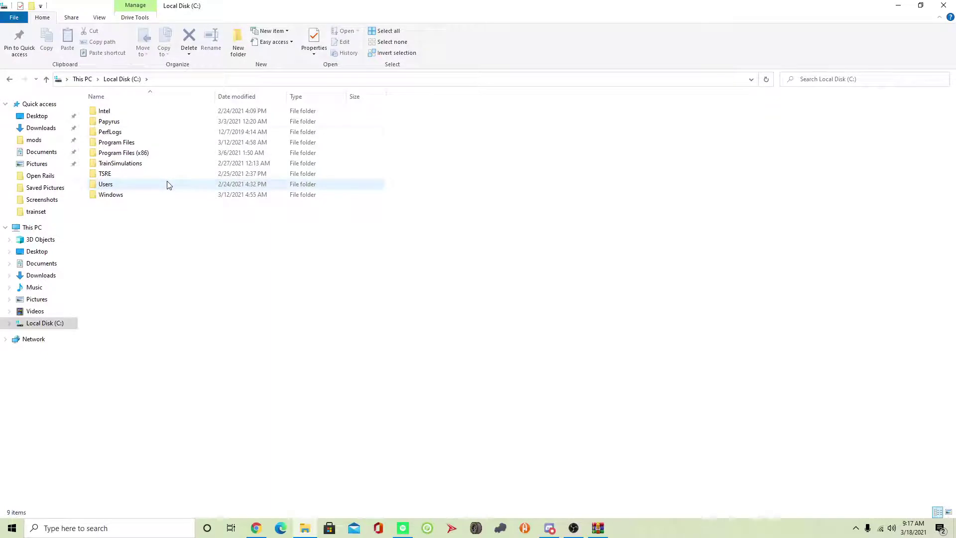
{"action": "double_click", "coordinate": [145, 122]}
{"action": "double_click", "coordinate": [145, 113]}
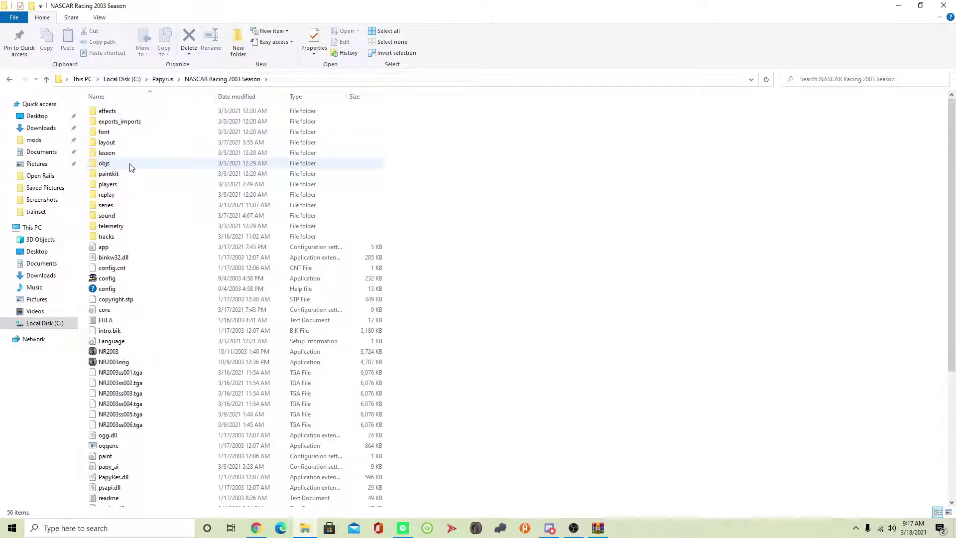
{"action": "double_click", "coordinate": [118, 143]}
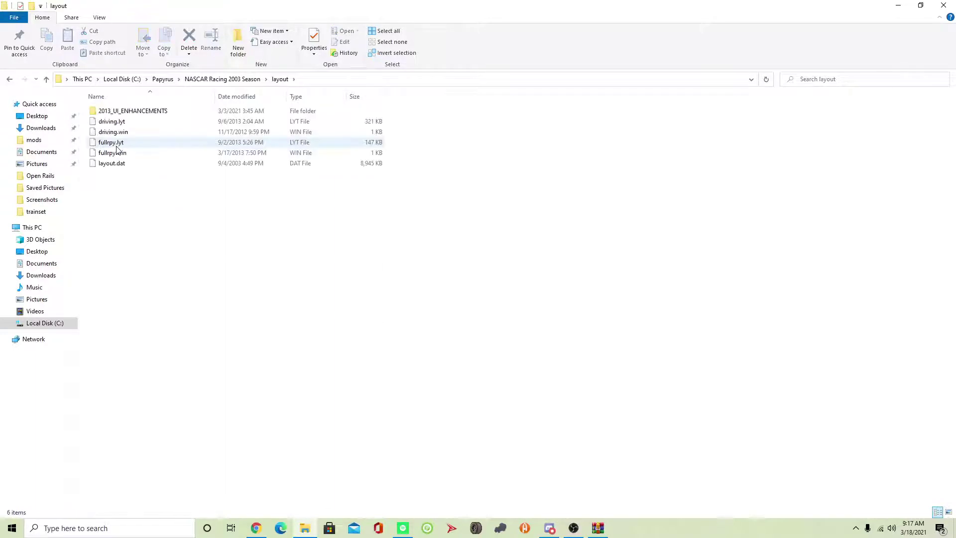
Place Explorer at the upper left beside WinRAR and take WinRAR up to the archive root.
{"action": "left_click", "coordinate": [920, 5]}
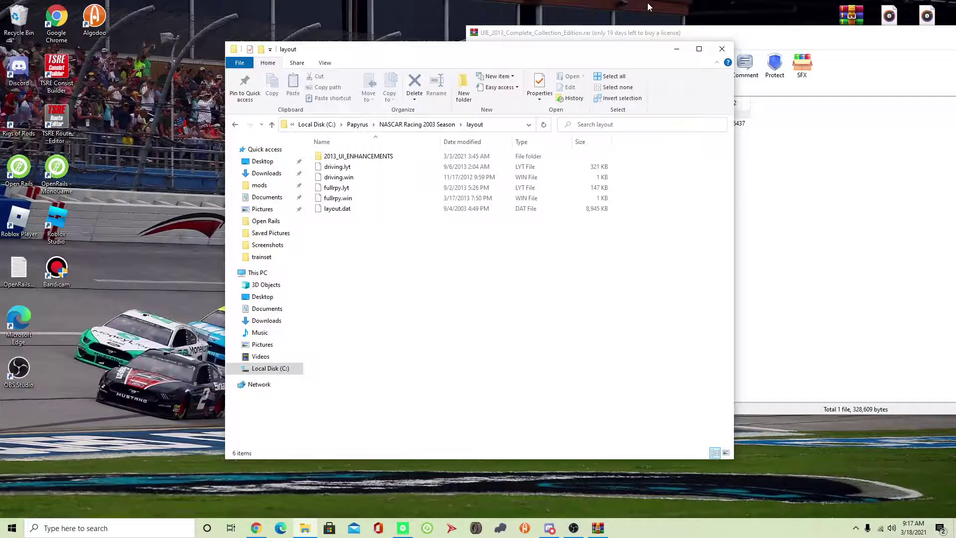
{"action": "left_click_drag", "start_coordinate": [580, 49], "coordinate": [376, 27]}
{"action": "left_click", "coordinate": [676, 150]}
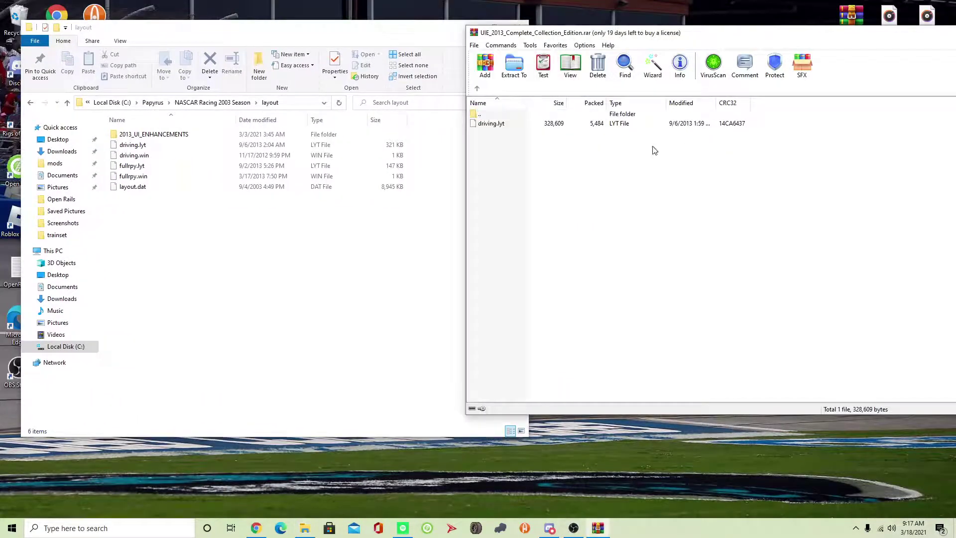
{"action": "left_click", "coordinate": [479, 90]}
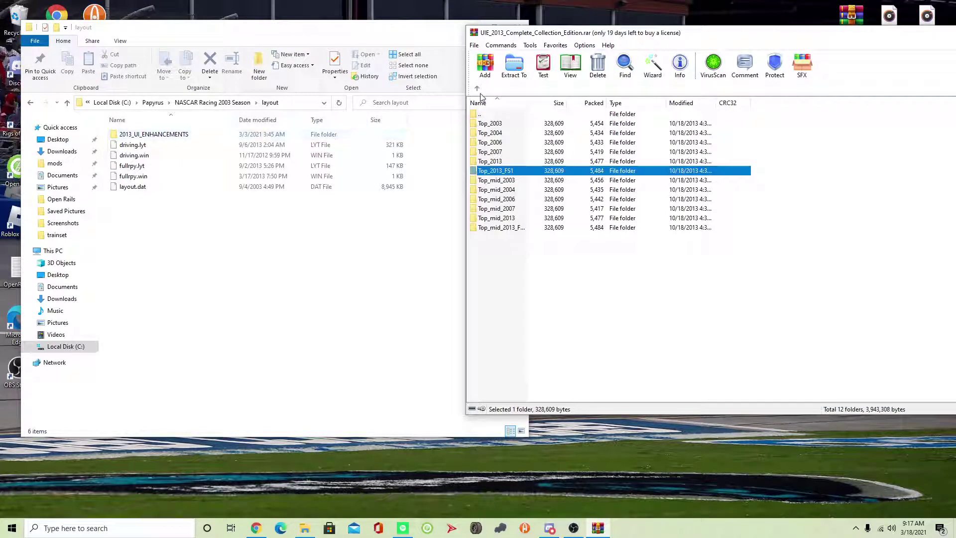
{"action": "left_click", "coordinate": [477, 89]}
{"action": "left_click", "coordinate": [477, 89]}
{"action": "left_click", "coordinate": [478, 89]}
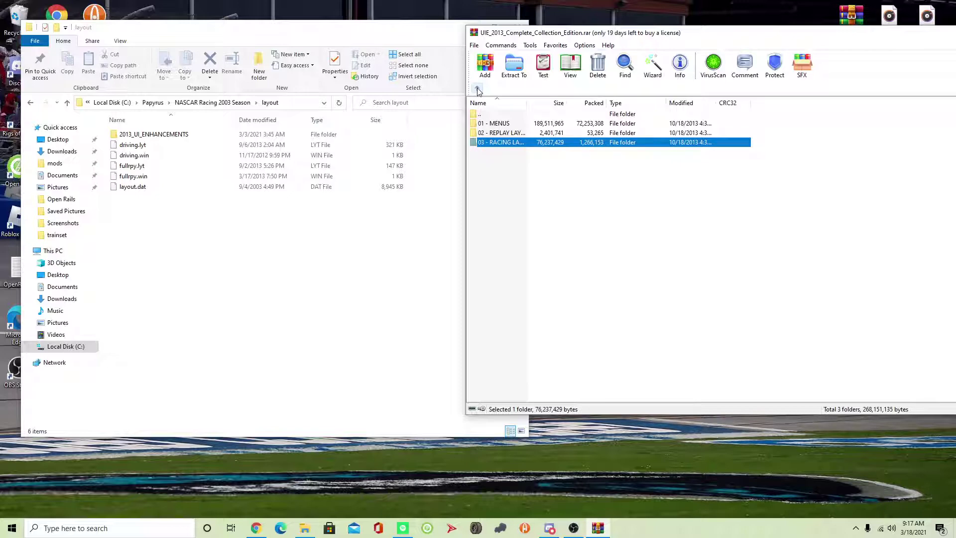
{"action": "left_click", "coordinate": [478, 89]}
Look inside 2013_UI_ENHANCEMENTS, then drag that folder into the game's layout folder.
{"action": "left_click", "coordinate": [492, 123]}
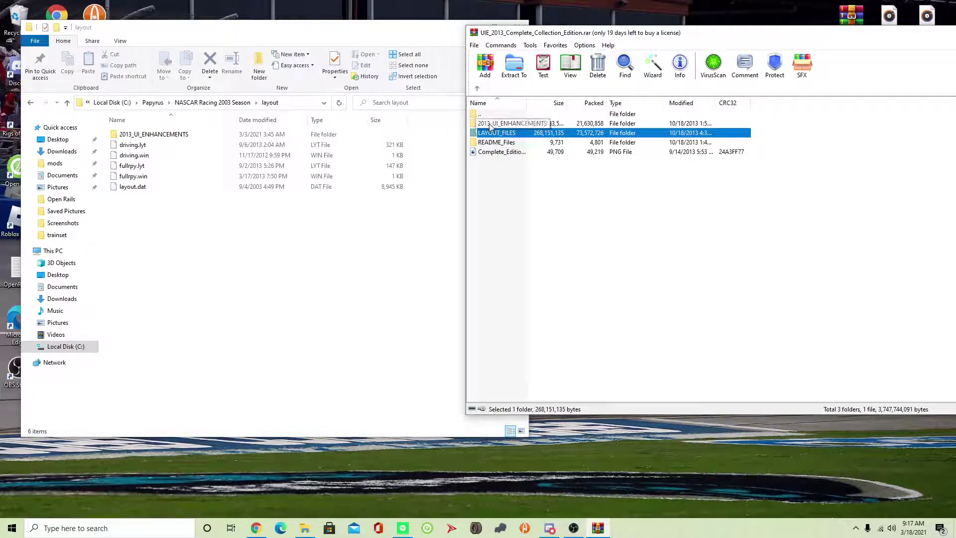
{"action": "double_click", "coordinate": [493, 123]}
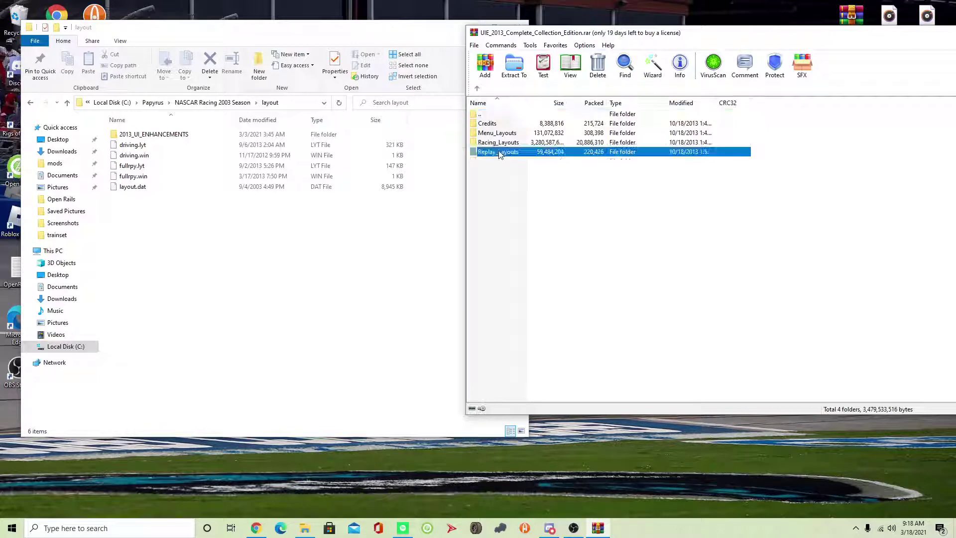
{"action": "double_click", "coordinate": [500, 152]}
{"action": "double_click", "coordinate": [478, 114]}
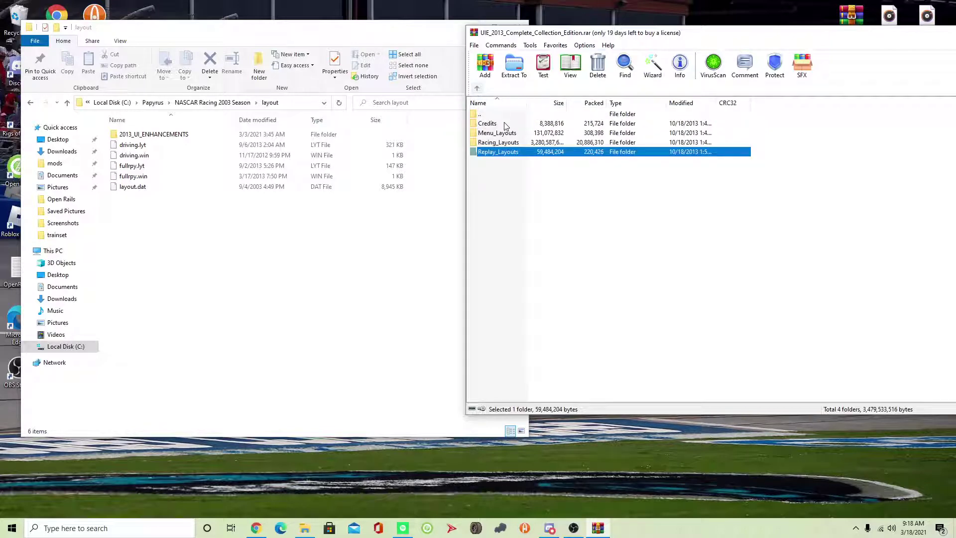
{"action": "left_click", "coordinate": [477, 88]}
{"action": "left_click_drag", "start_coordinate": [498, 127], "coordinate": [612, 127]}
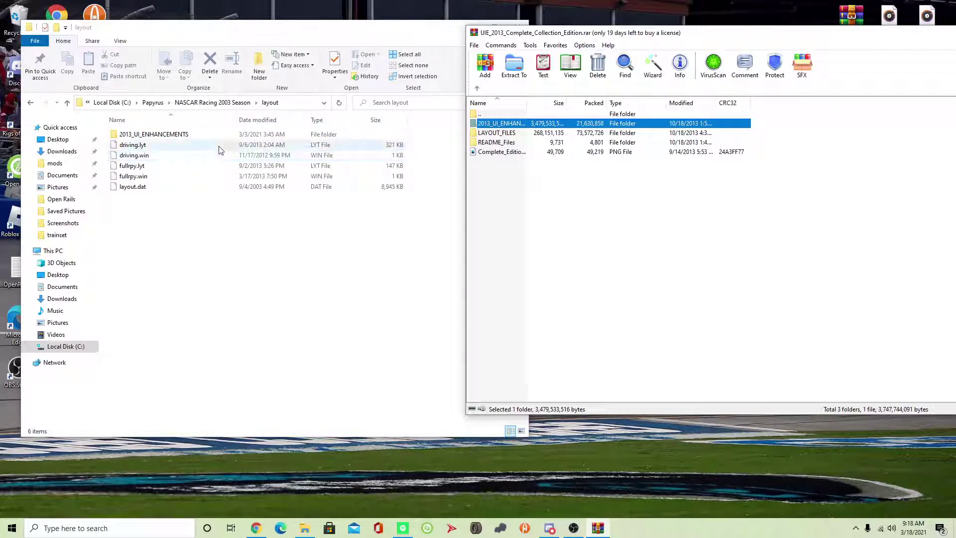
Copy driving.lyt from LAYOUT_FILES > 03 - RACING LAYOUTS > 05 - TICKER > FOX > Top_2013_FS1 into layout.
{"action": "double_click", "coordinate": [491, 133]}
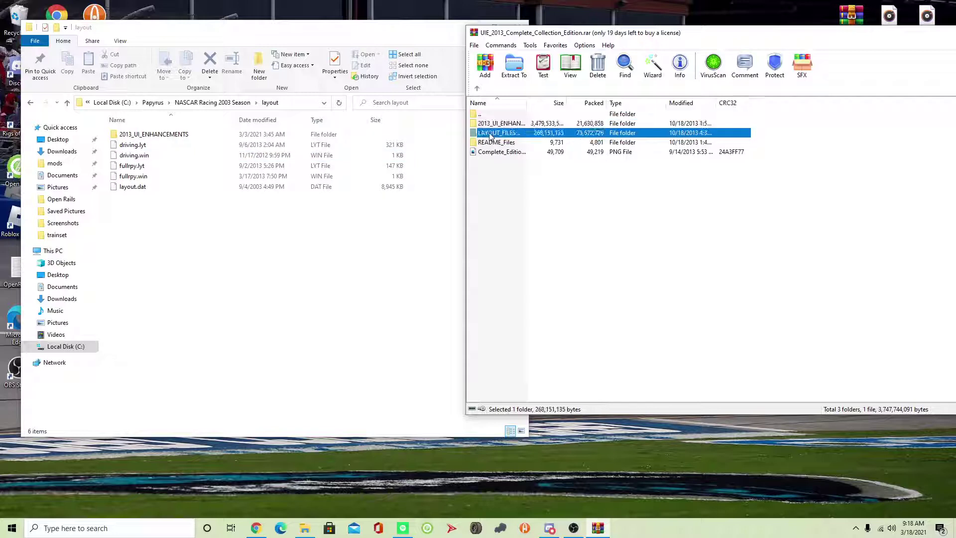
{"action": "double_click", "coordinate": [492, 143]}
{"action": "double_click", "coordinate": [491, 162]}
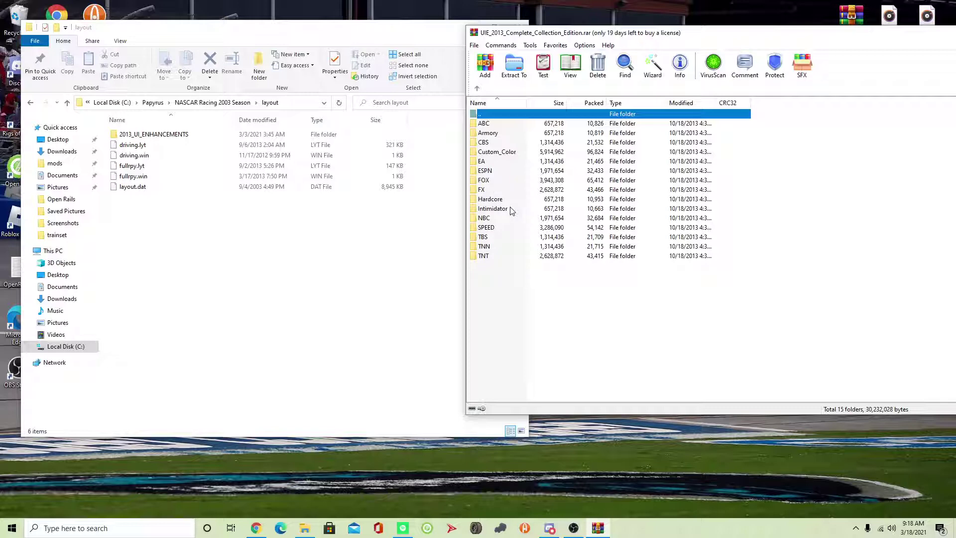
{"action": "left_click", "coordinate": [497, 182]}
{"action": "double_click", "coordinate": [496, 180]}
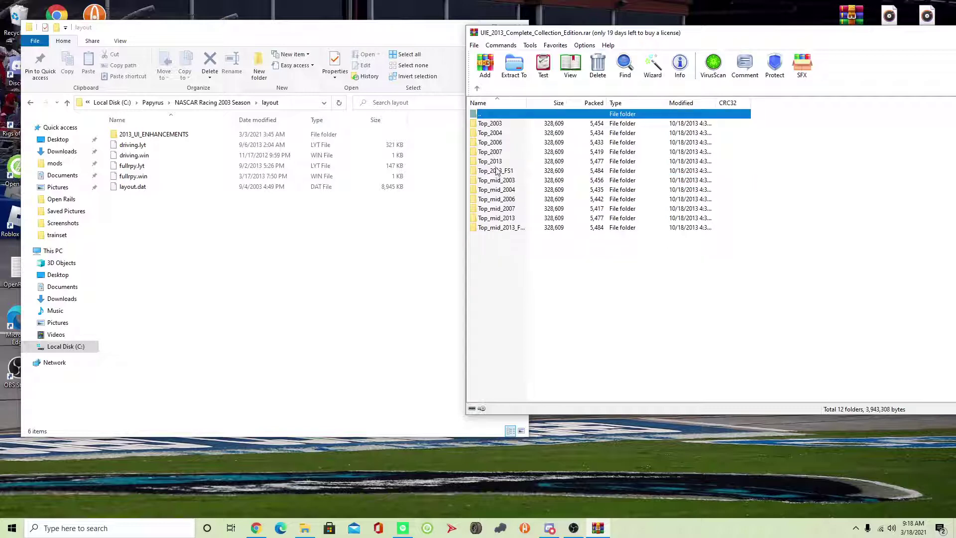
{"action": "double_click", "coordinate": [499, 171]}
{"action": "left_click_drag", "start_coordinate": [492, 126], "coordinate": [581, 192]}
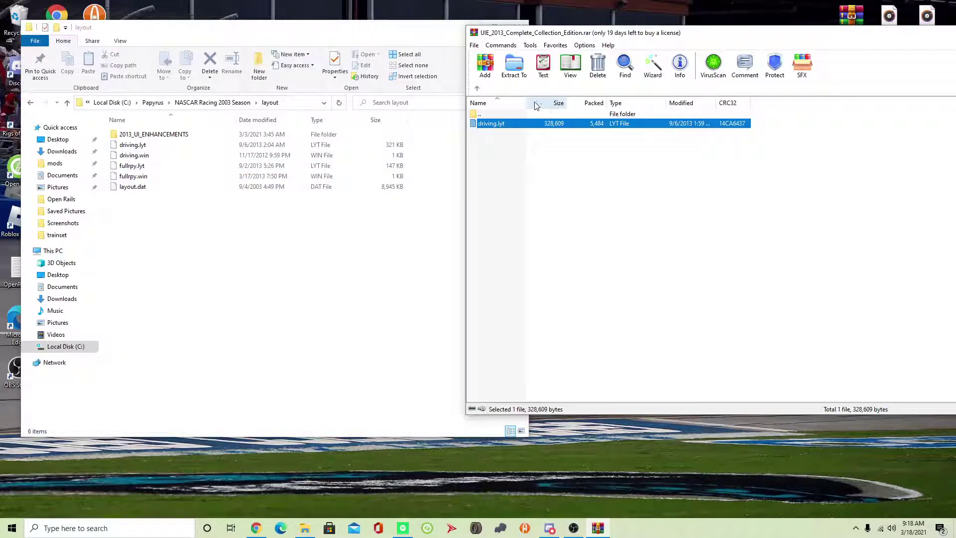
Go up to the racing layout styles and copy driving.win into the game's layout folder.
{"action": "left_click", "coordinate": [477, 89]}
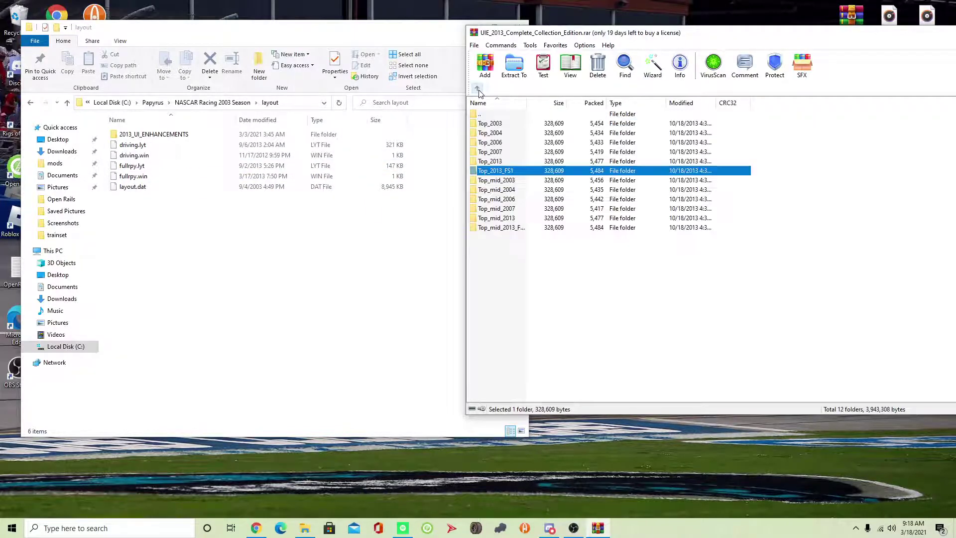
{"action": "left_click", "coordinate": [478, 90]}
{"action": "left_click", "coordinate": [478, 89]}
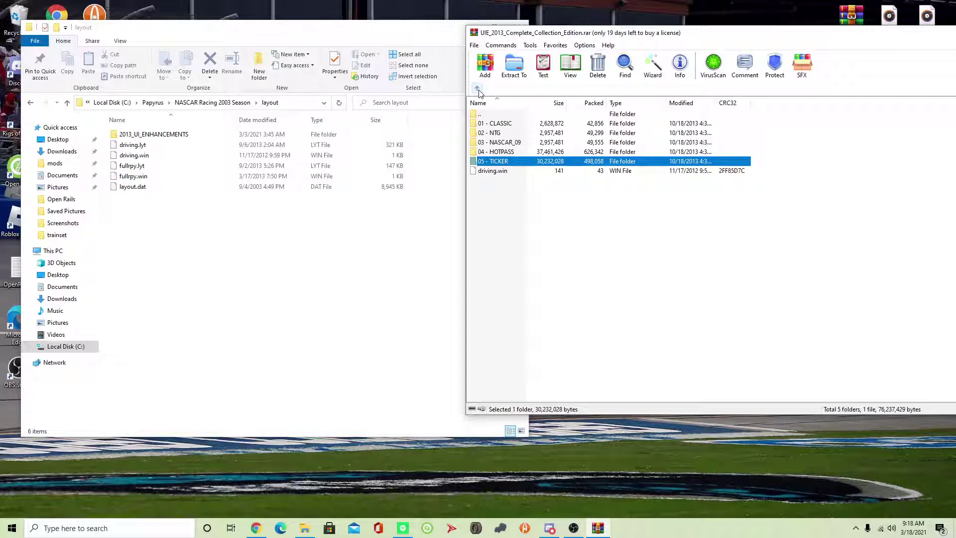
{"action": "left_click_drag", "start_coordinate": [501, 172], "coordinate": [487, 89]}
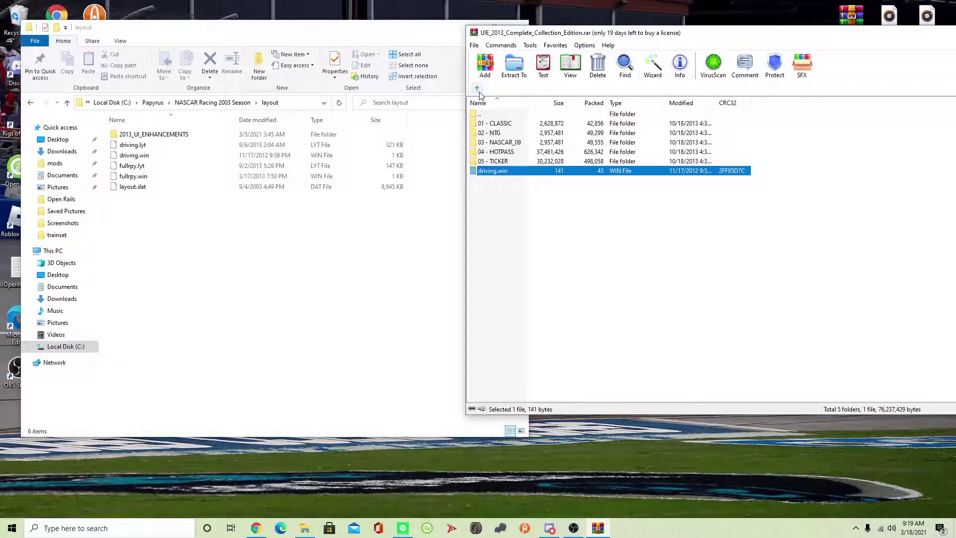
{"action": "left_click", "coordinate": [478, 90]}
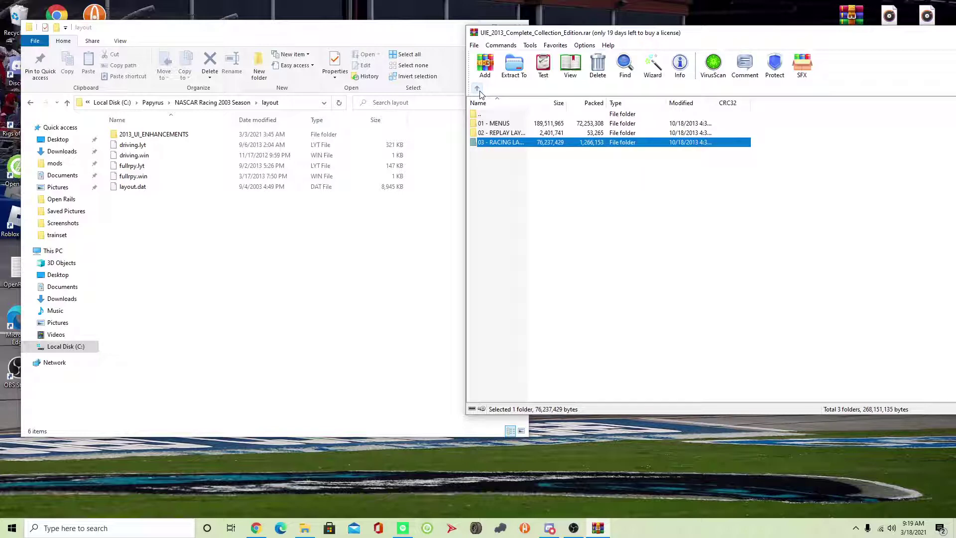
Copy fullrpy.lyt from 02 - REPLAY LAYOUTS > classic extended > FICTIONAL into the layout folder.
{"action": "double_click", "coordinate": [505, 133]}
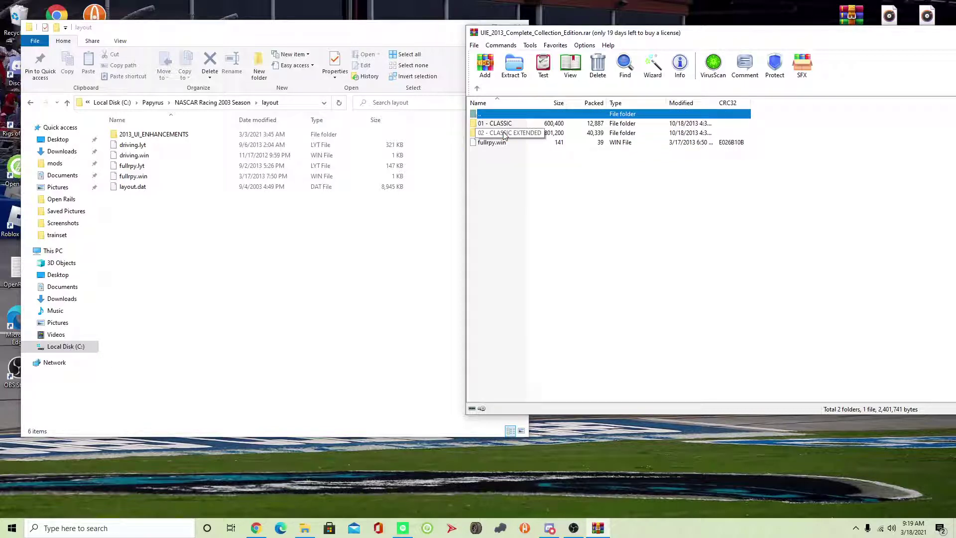
{"action": "left_click", "coordinate": [506, 133]}
{"action": "double_click", "coordinate": [506, 133]}
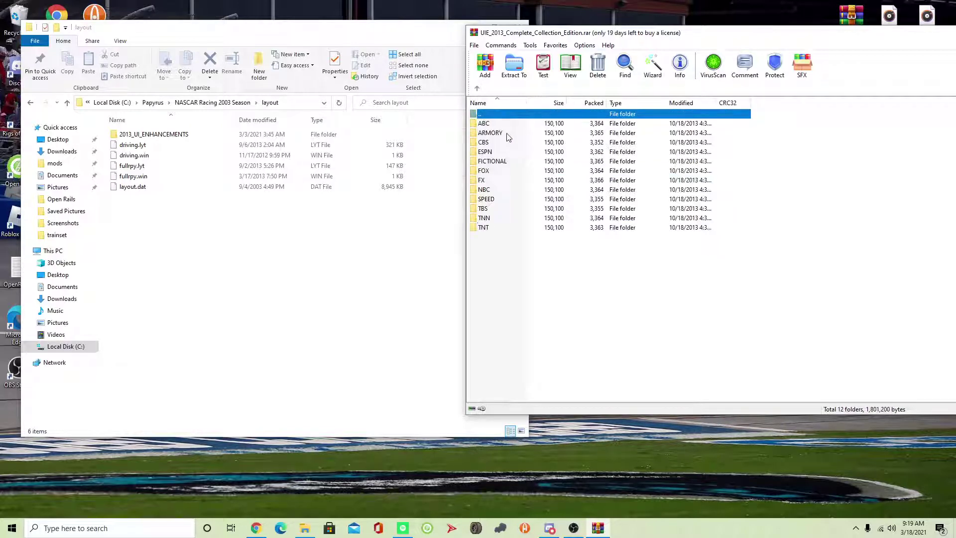
{"action": "double_click", "coordinate": [488, 164]}
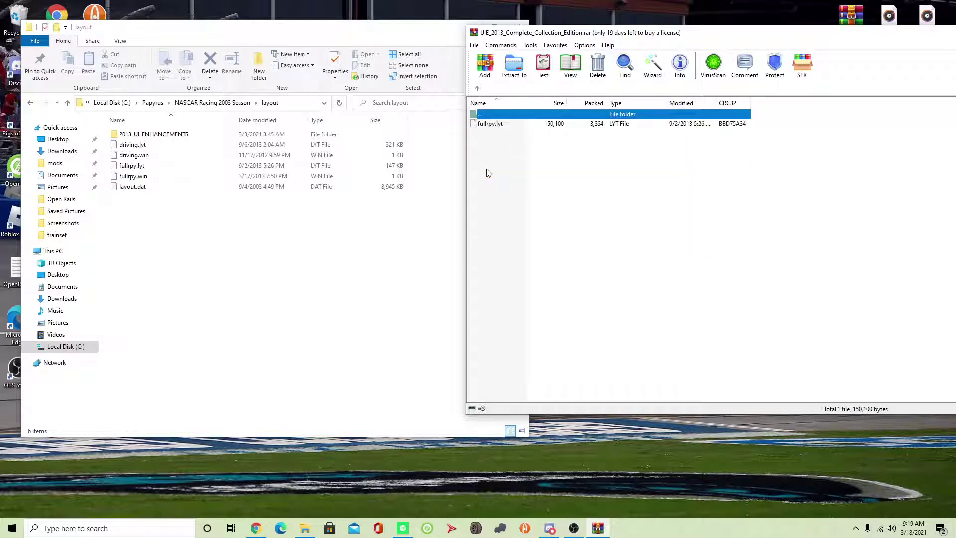
{"action": "left_click", "coordinate": [492, 127]}
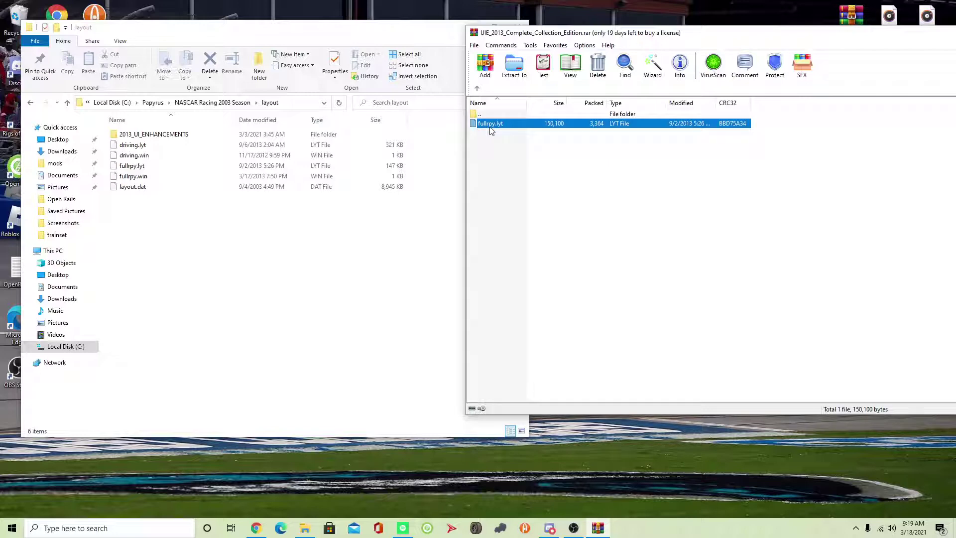
{"action": "left_click_drag", "start_coordinate": [490, 131], "coordinate": [482, 88]}
Go up two archive levels and try copying fullrpy.win into the layout folder.
{"action": "left_click", "coordinate": [479, 88]}
{"action": "left_click", "coordinate": [479, 88]}
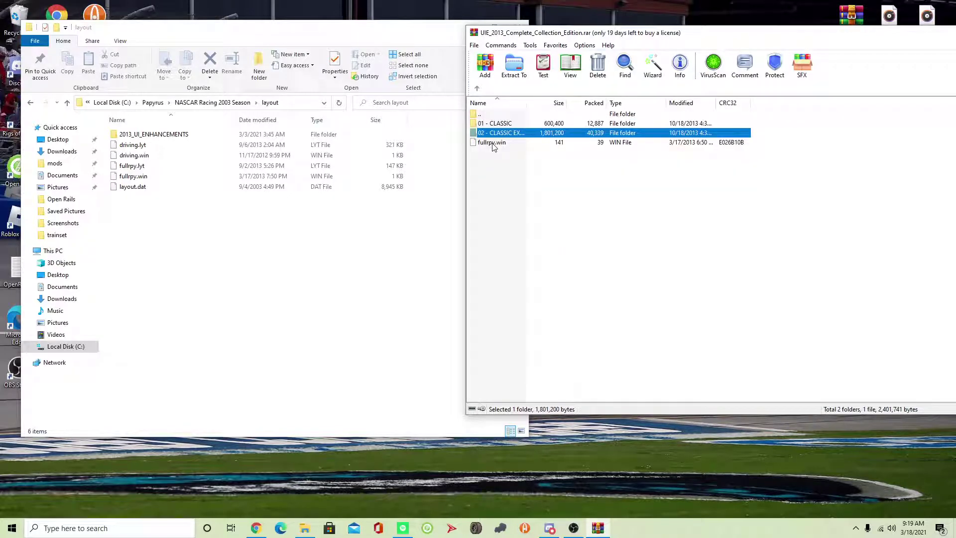
{"action": "left_click_drag", "start_coordinate": [493, 144], "coordinate": [535, 155]}
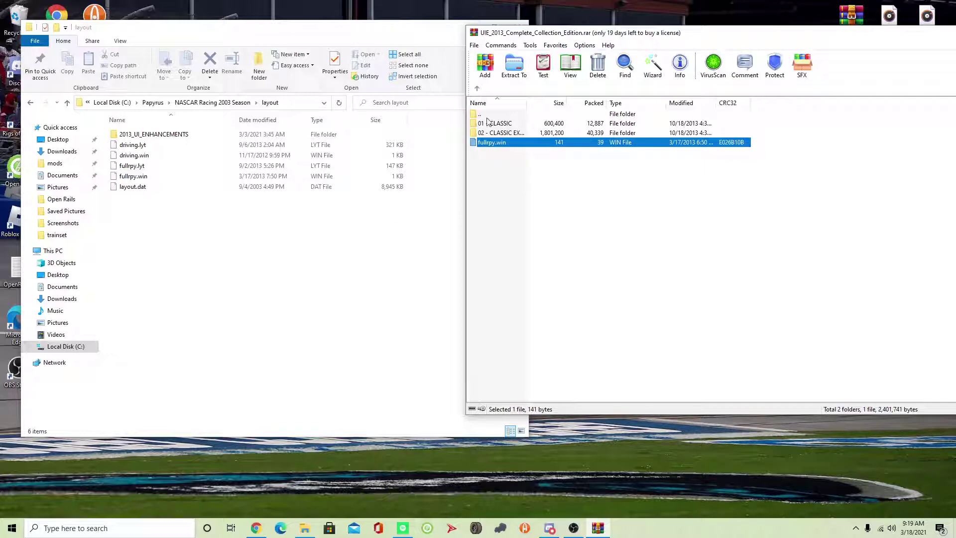
Exit the archive to Downloads, close WinRAR and the layout Explorer window, then hide OBS.
{"action": "left_click", "coordinate": [478, 90]}
{"action": "left_click", "coordinate": [479, 89]}
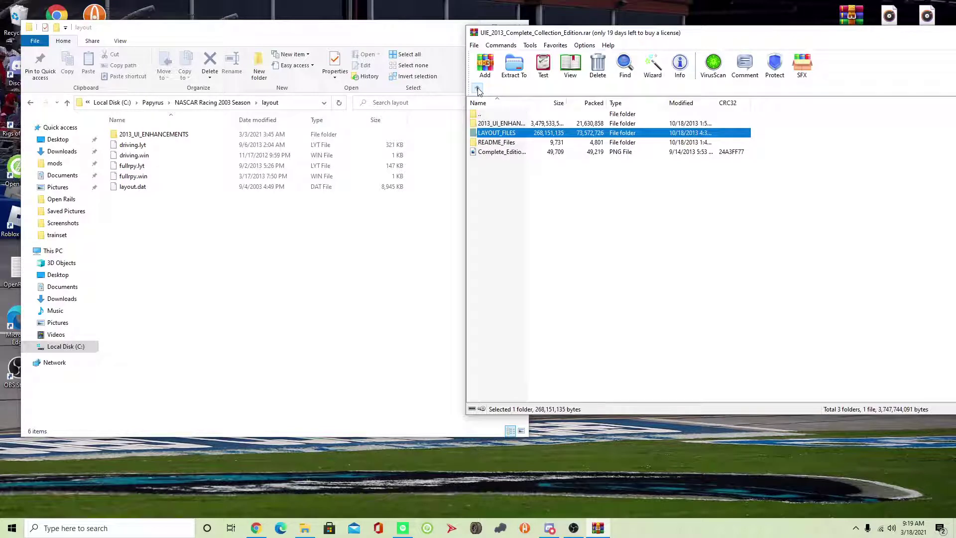
{"action": "left_click", "coordinate": [478, 90]}
{"action": "left_click", "coordinate": [478, 90]}
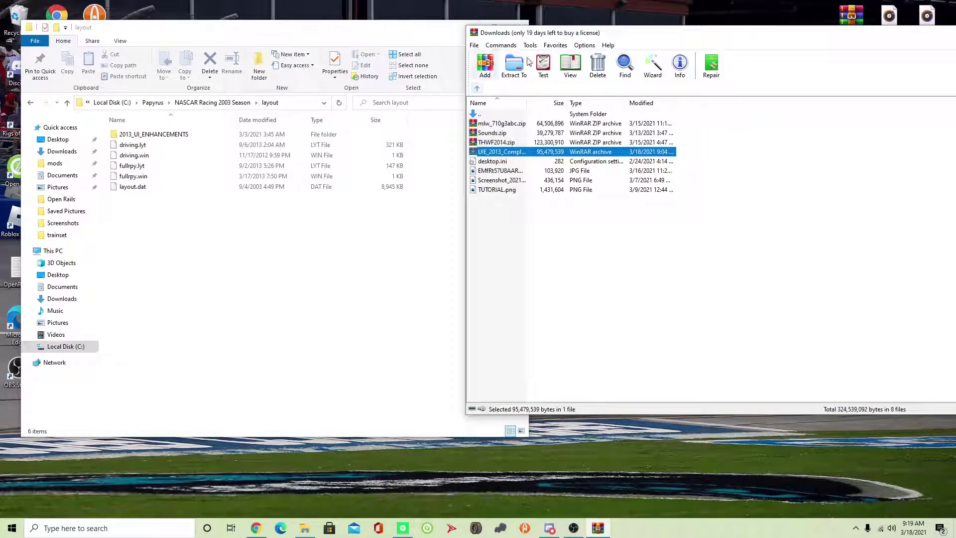
{"action": "left_click", "coordinate": [952, 34]}
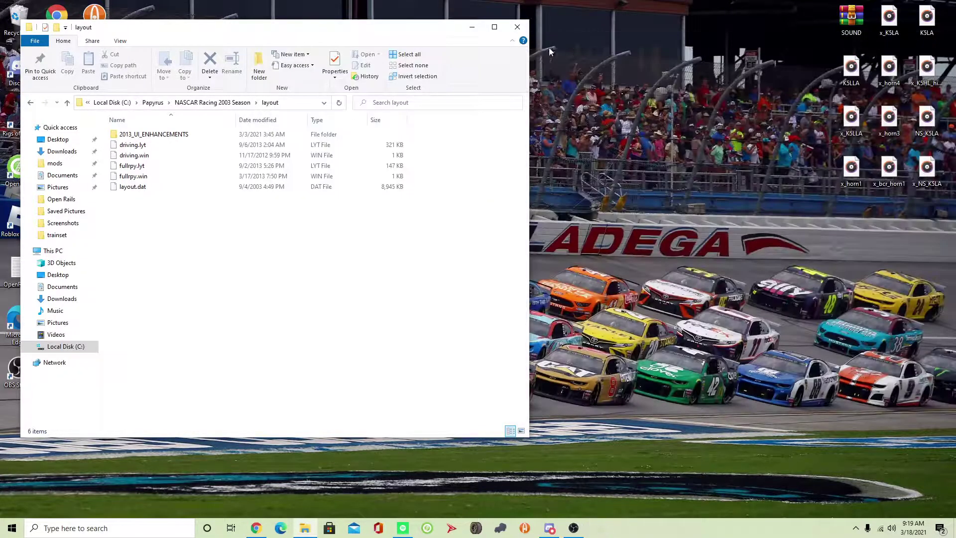
{"action": "left_click_drag", "start_coordinate": [424, 34], "coordinate": [655, 34]}
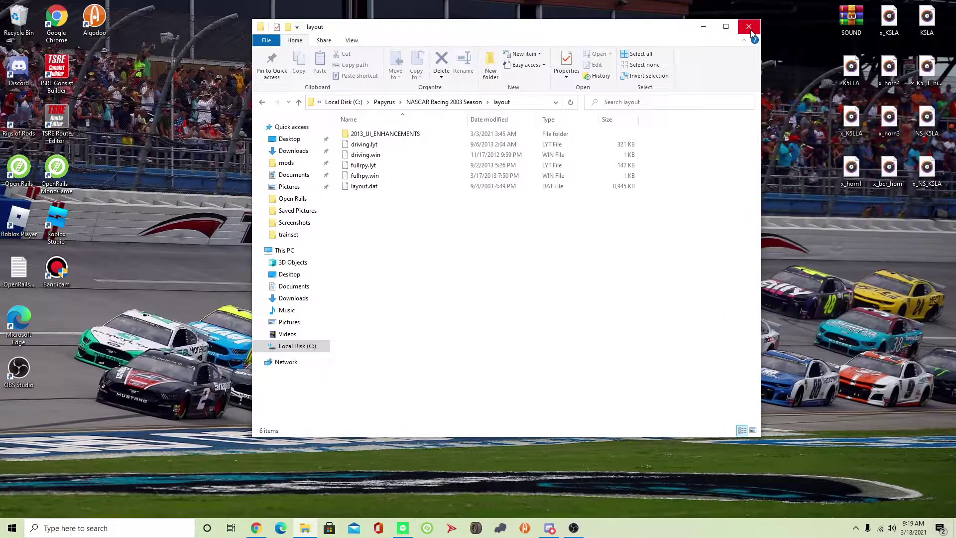
{"action": "left_click", "coordinate": [749, 27]}
{"action": "left_click", "coordinate": [573, 529]}
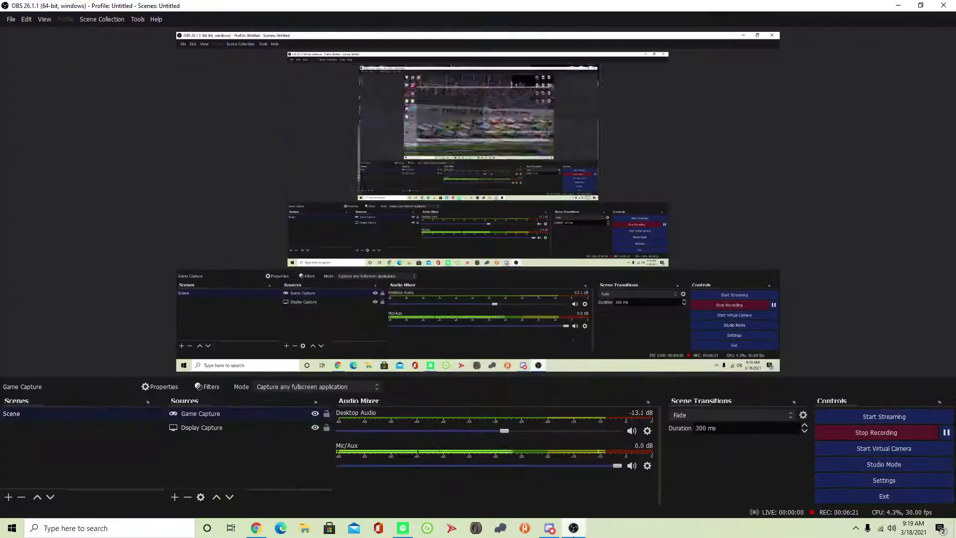
{"action": "left_click", "coordinate": [901, 5]}
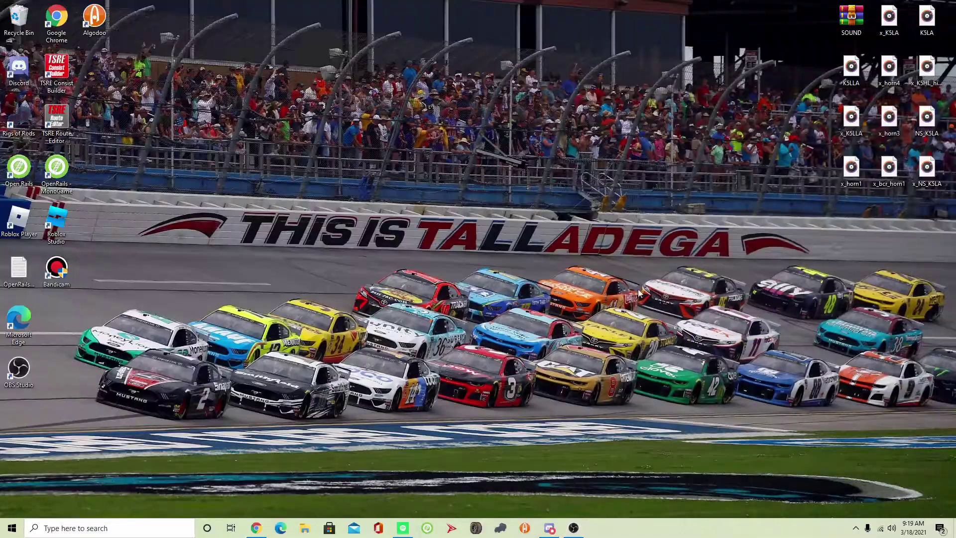
Launch NASCAR Racing 2003 Season from the taskbar and wait for its main menu.
{"action": "left_click", "coordinate": [477, 529]}
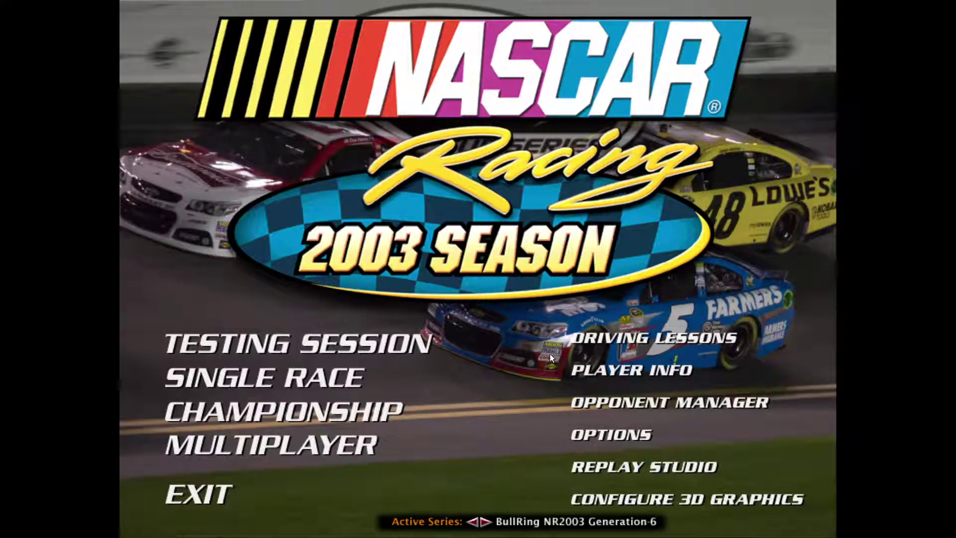
Start an Atlanta Motor Speedway testing session and drive car 93 out onto pit road.
{"action": "left_click", "coordinate": [393, 345]}
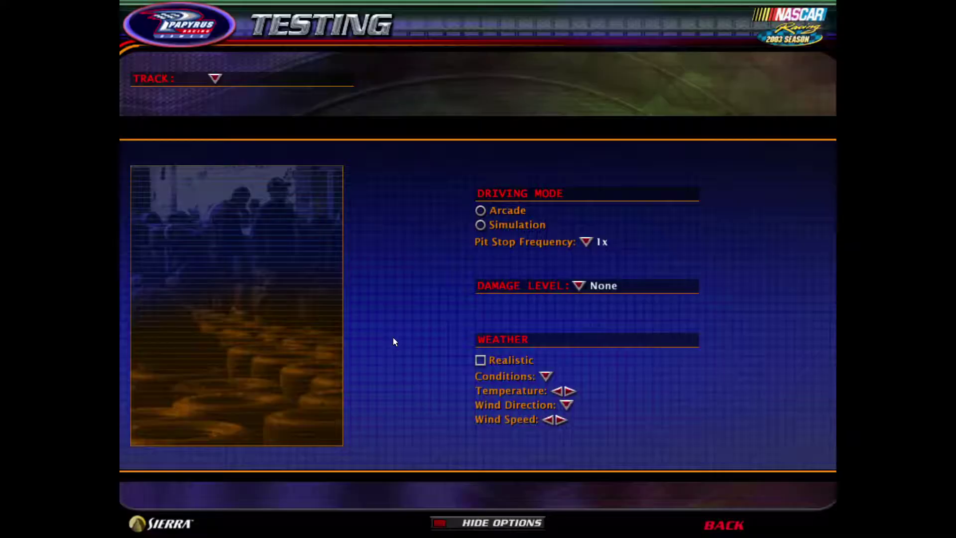
{"action": "left_click", "coordinate": [221, 86]}
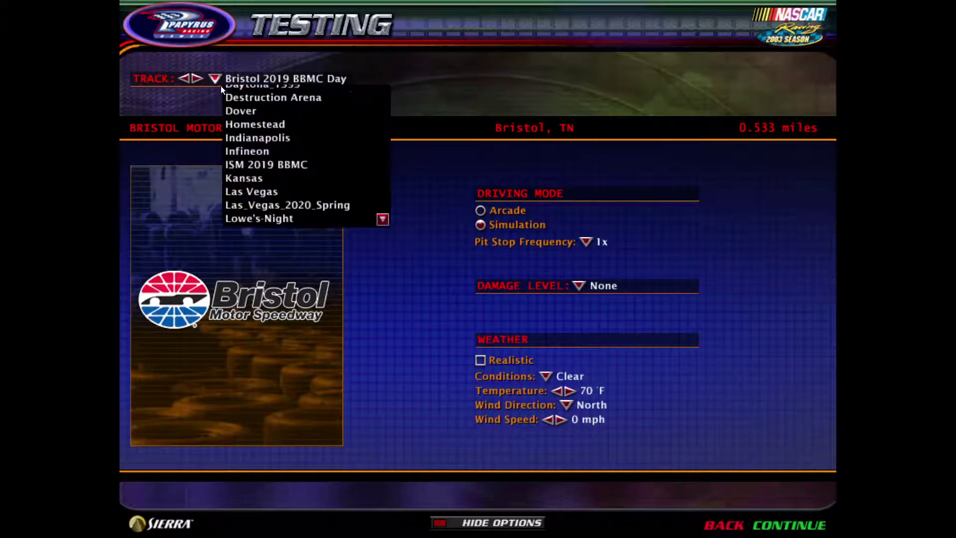
{"action": "left_click", "coordinate": [337, 93]}
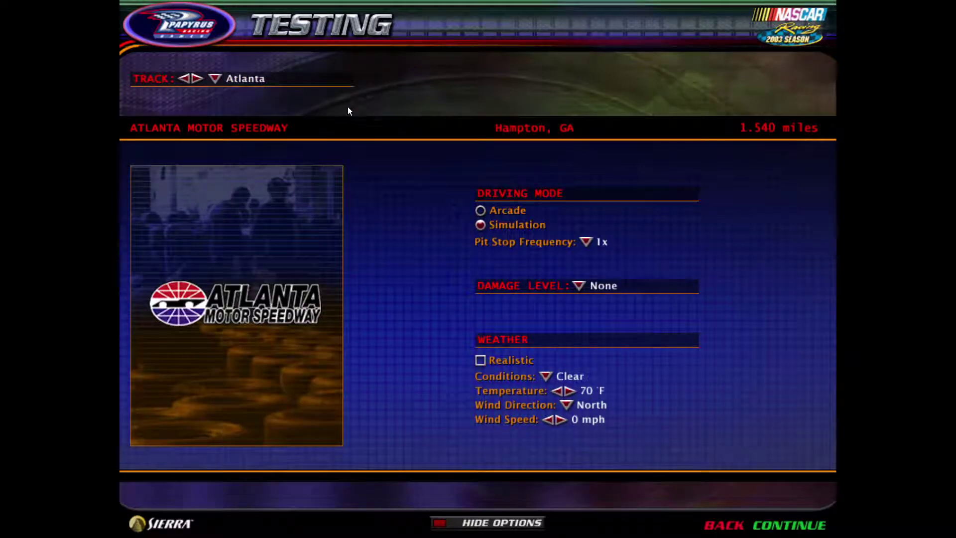
{"action": "left_click", "coordinate": [790, 529]}
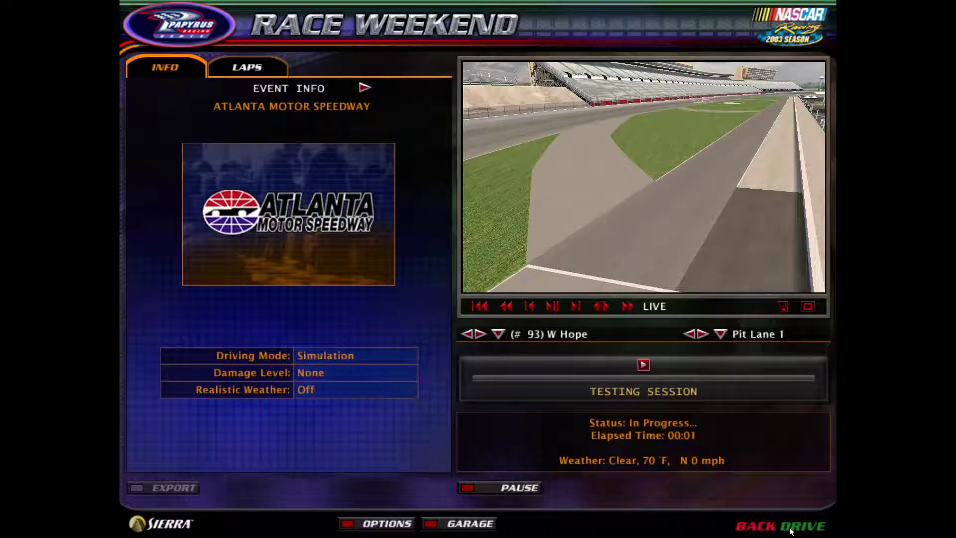
{"action": "left_click", "coordinate": [791, 529]}
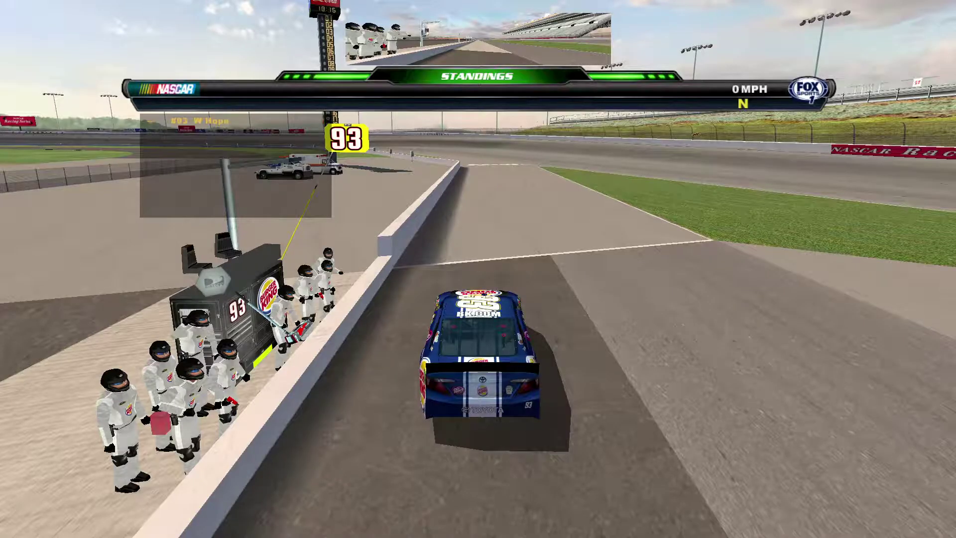
Bring up the Red Flag menu and cycle camera views to inspect the new ticker on track.
{"action": "key", "text": "Escape"}
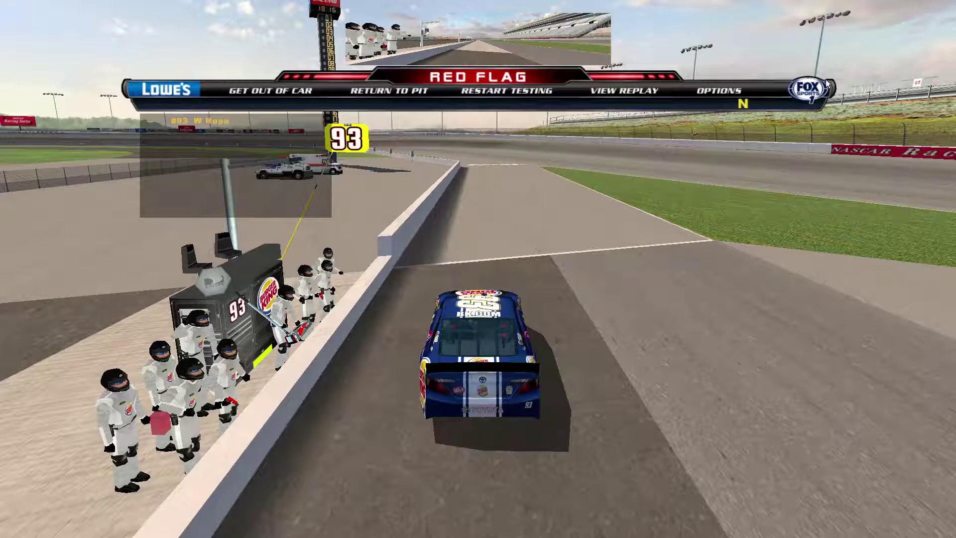
{"action": "key", "text": "Escape"}
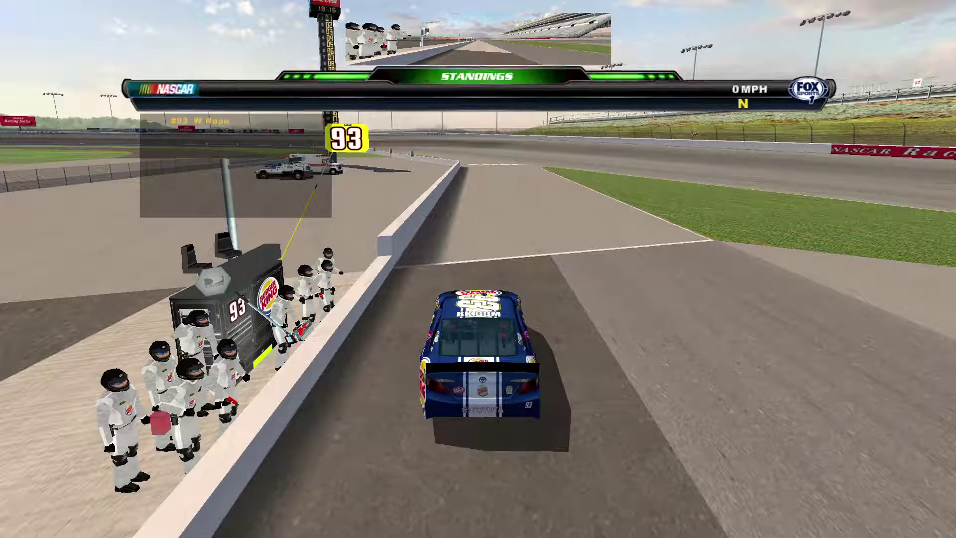
{"action": "key", "text": "F10"}
{"action": "key", "text": "F10"}
{"action": "key", "text": "F10"}
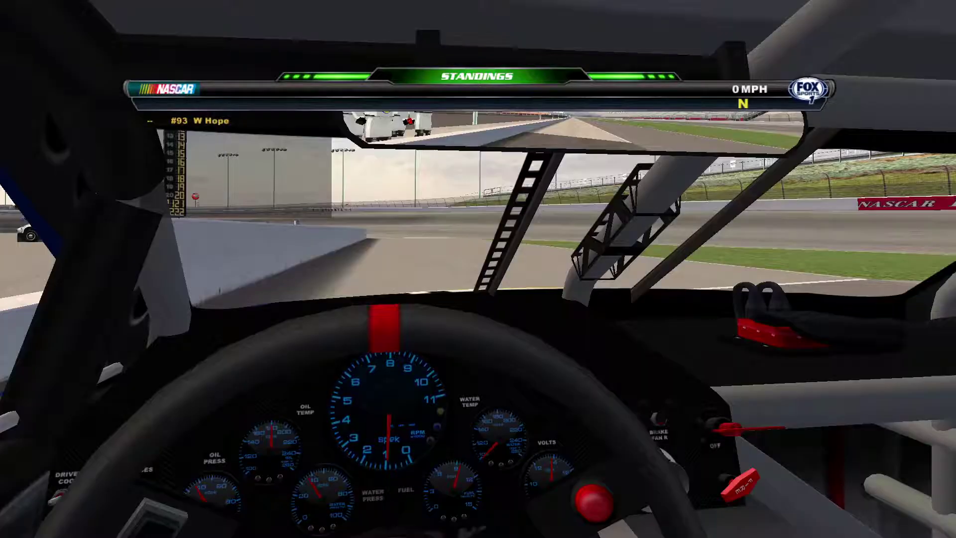
{"action": "key", "text": "Escape"}
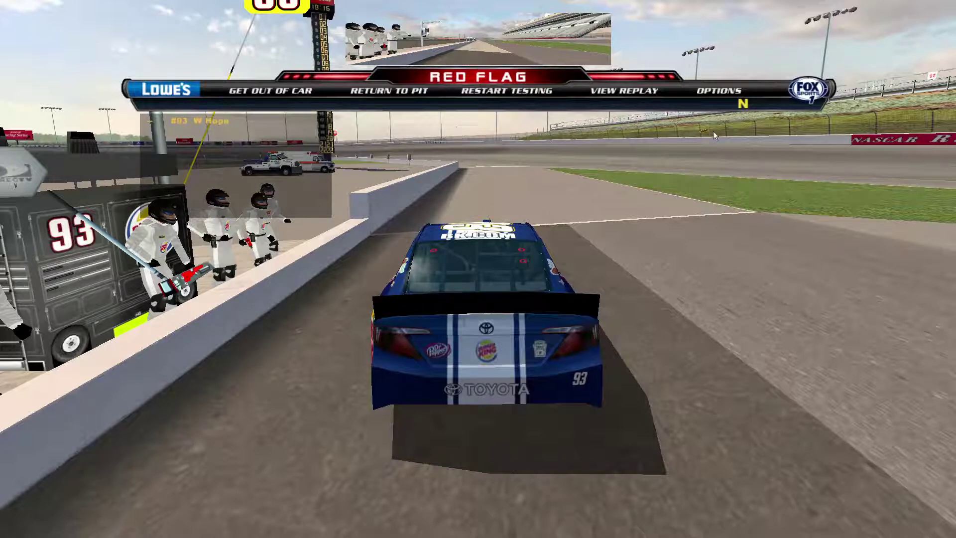
View the keyboard commands, watch the session replay, then go back to the Race Weekend screen.
{"action": "left_click", "coordinate": [722, 92]}
{"action": "key", "text": "Escape"}
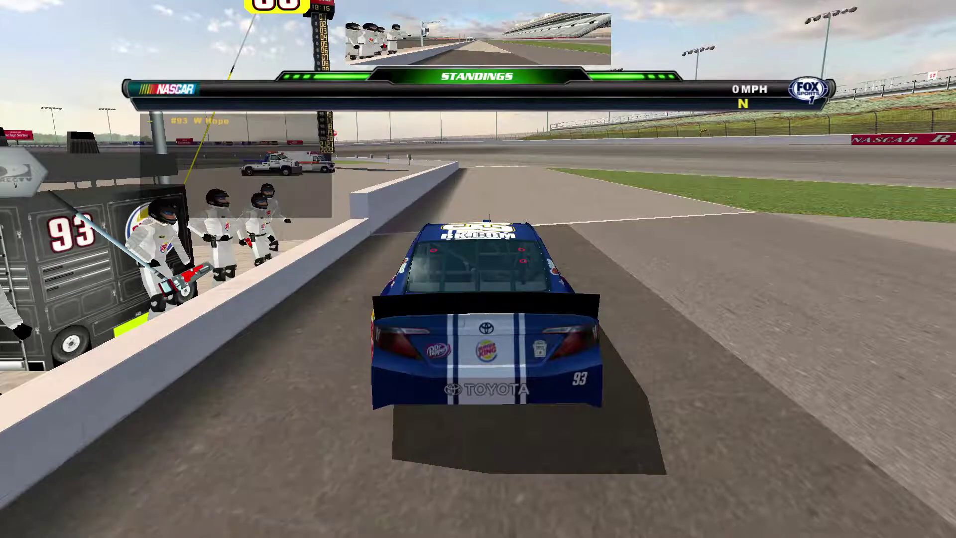
{"action": "mouse_move", "coordinate": [489, 107]}
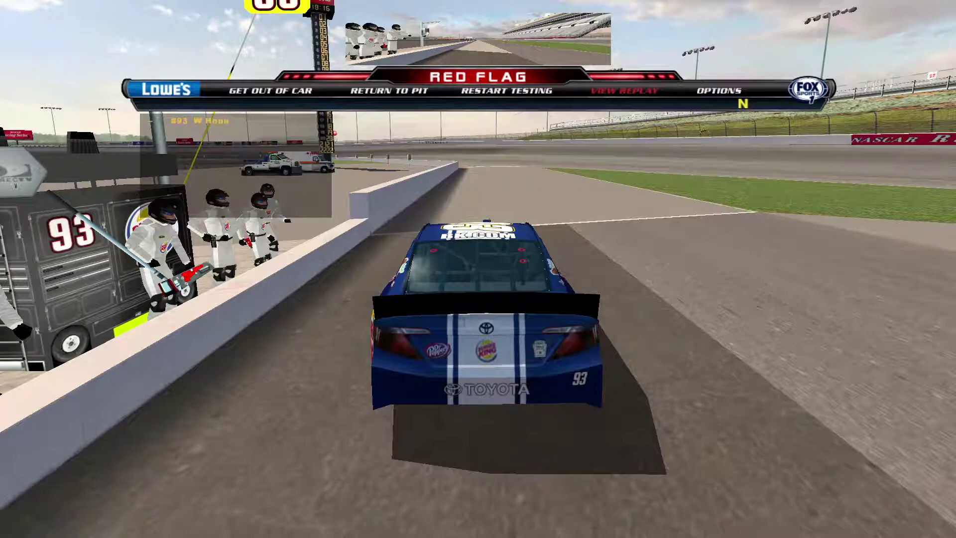
{"action": "left_click", "coordinate": [625, 90]}
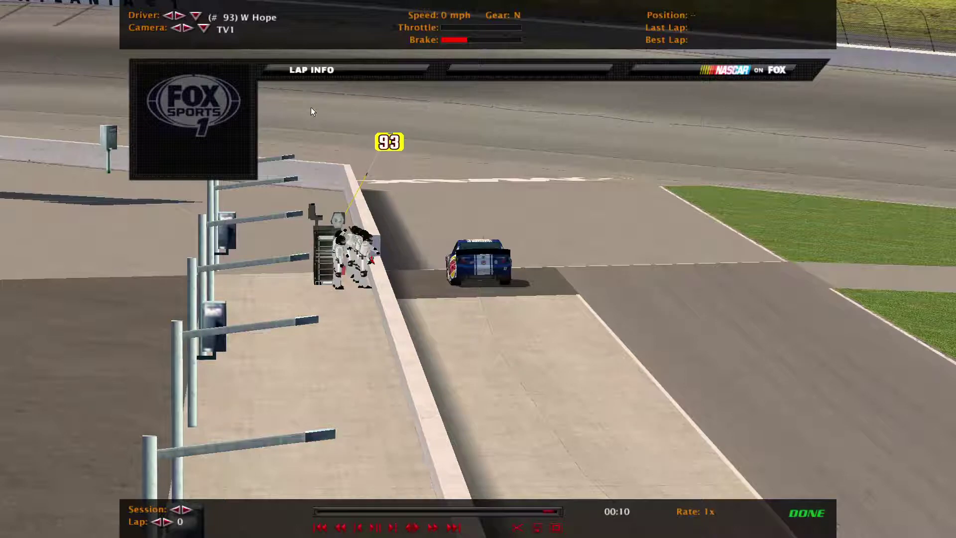
{"action": "left_click", "coordinate": [811, 504]}
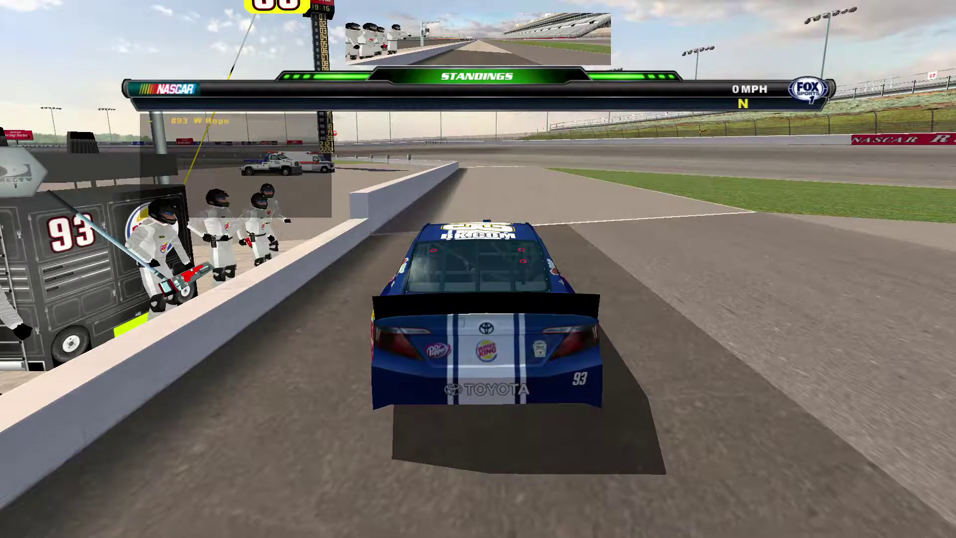
{"action": "key", "text": "Escape"}
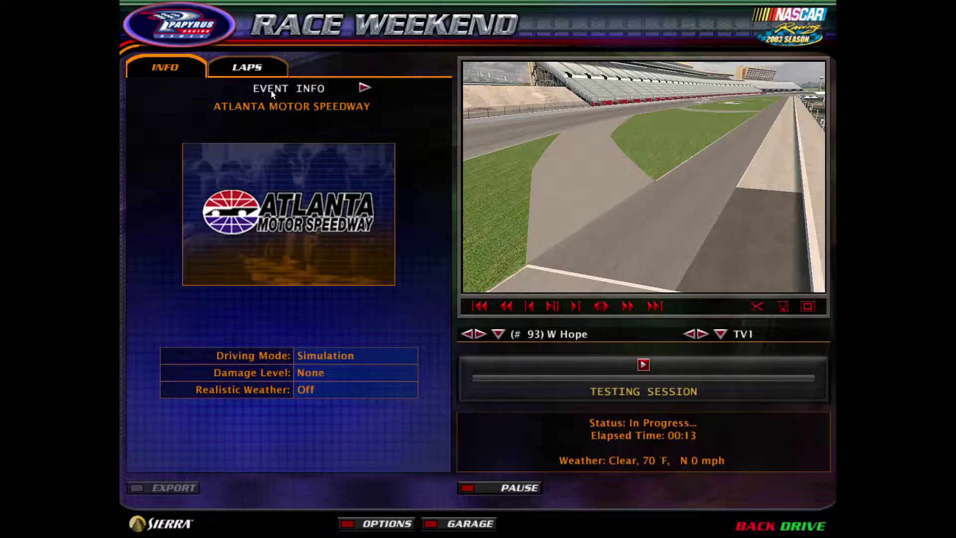
End the Atlanta testing session, go back to the main menu, and exit the game.
{"action": "key", "text": "Escape"}
{"action": "key", "text": "Return"}
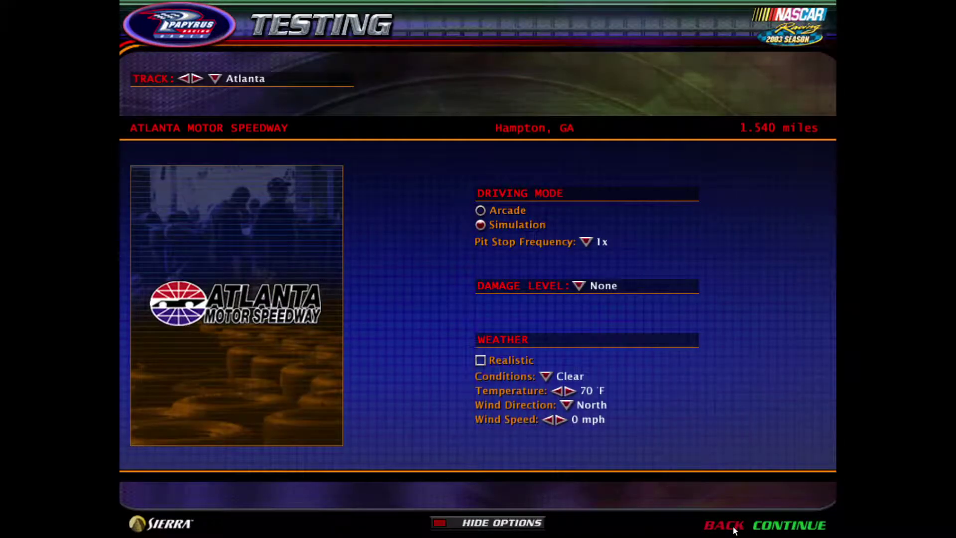
{"action": "left_click", "coordinate": [734, 531]}
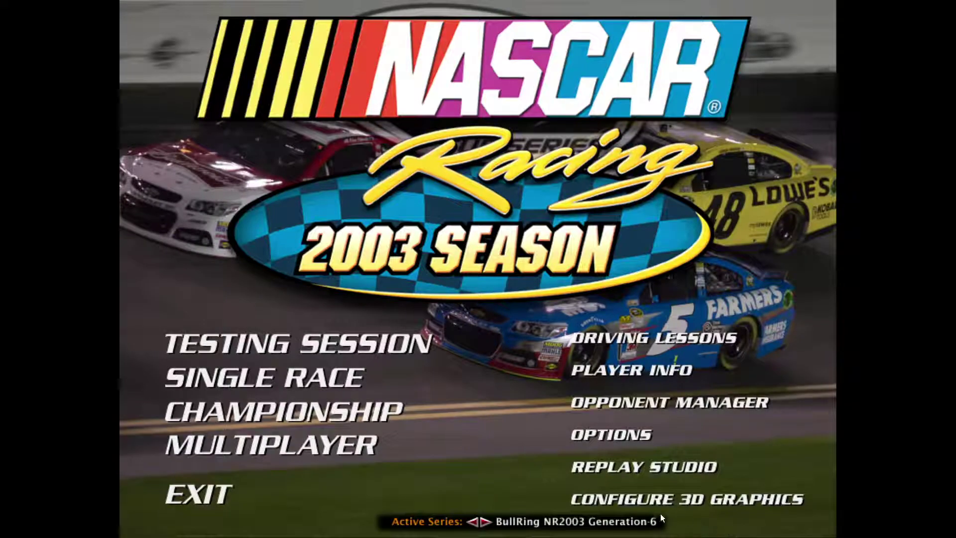
{"action": "left_click", "coordinate": [203, 504]}
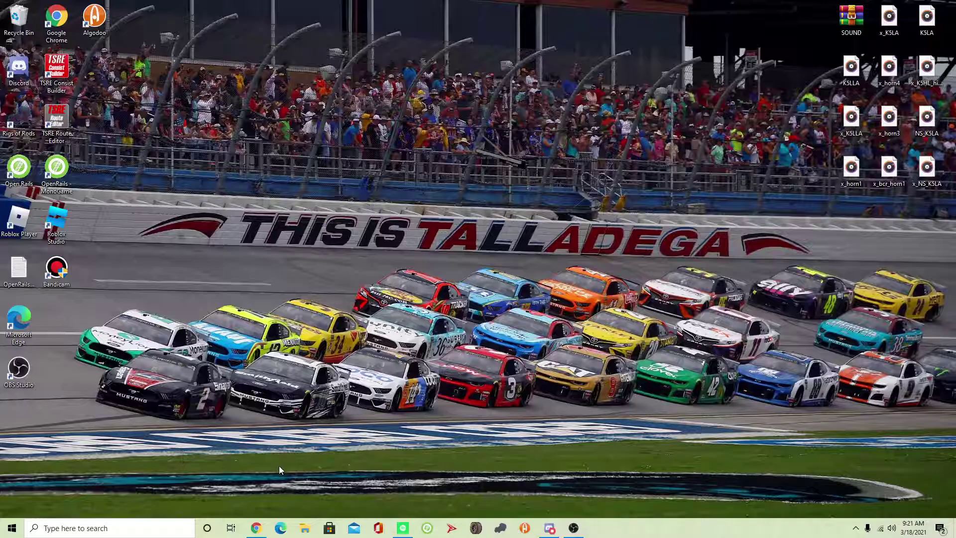